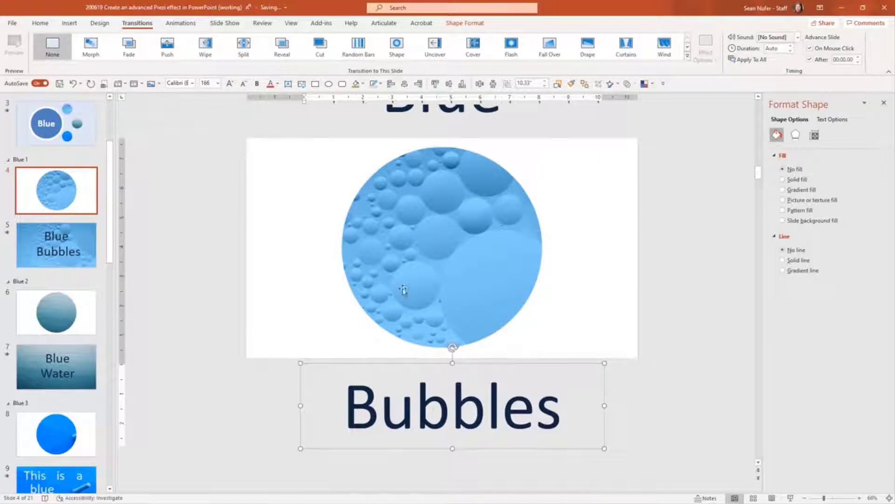
Switch the Zoom Background of the bubbles section zoom on slide 3 off and back on
left_click(74, 132)
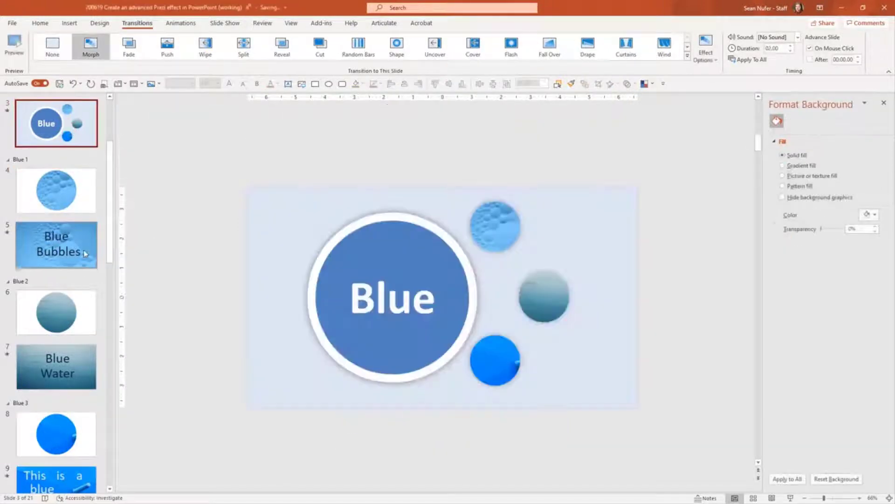
left_click(497, 226)
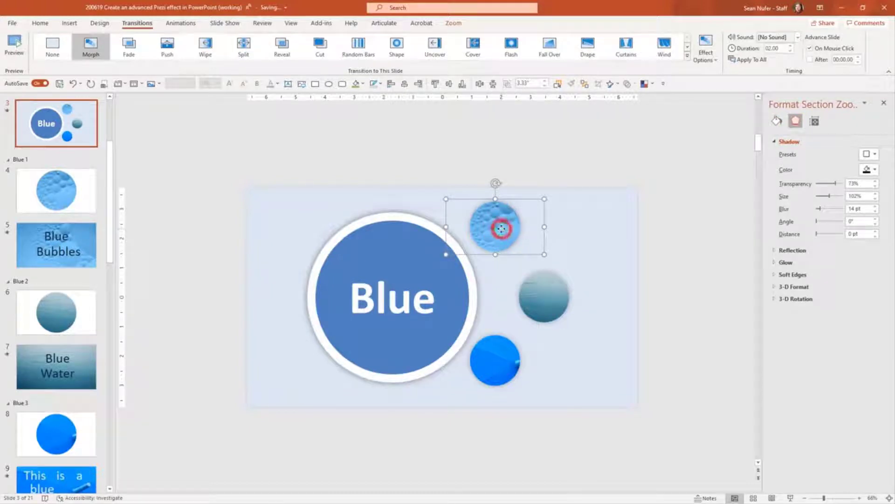
left_click(451, 24)
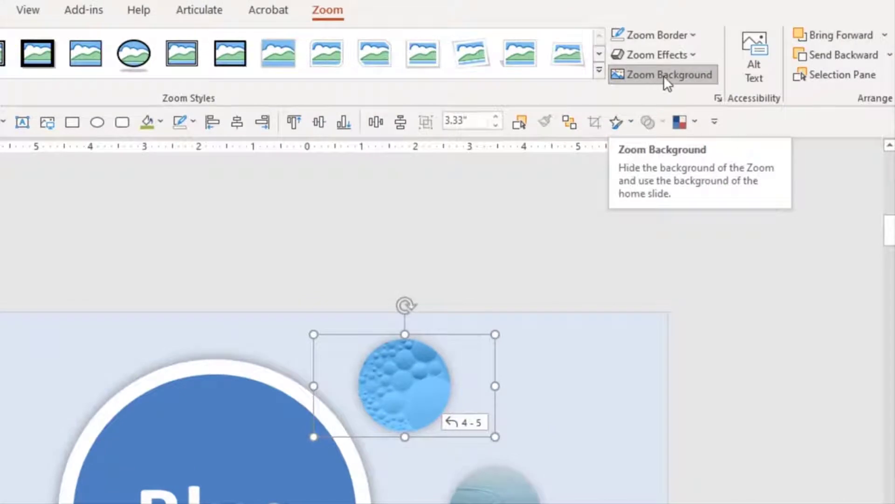
left_click(664, 75)
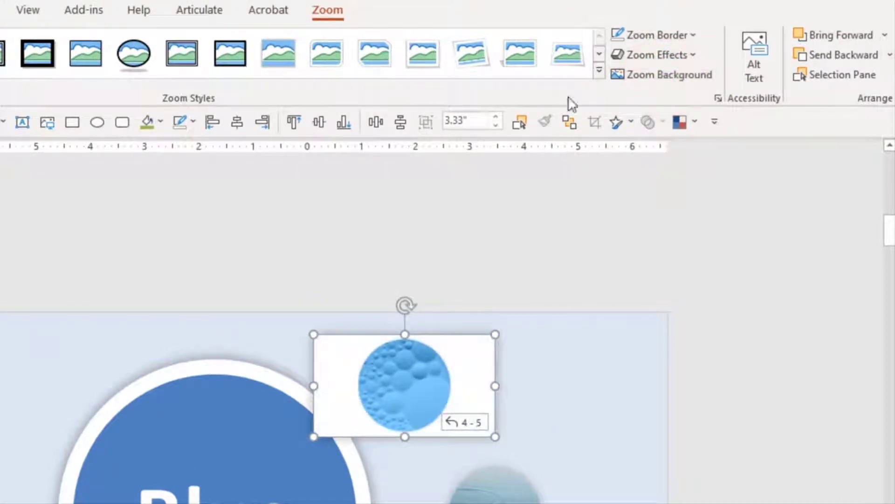
left_click(653, 78)
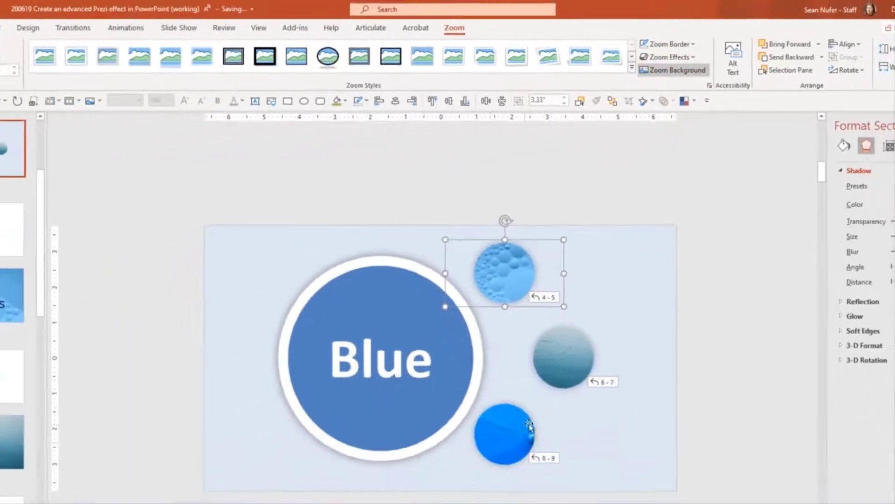
Inspect the zoom options of the water and umbrella section zooms on slide 3 and the transition of slide 5
left_click(568, 349)
left_click(490, 436)
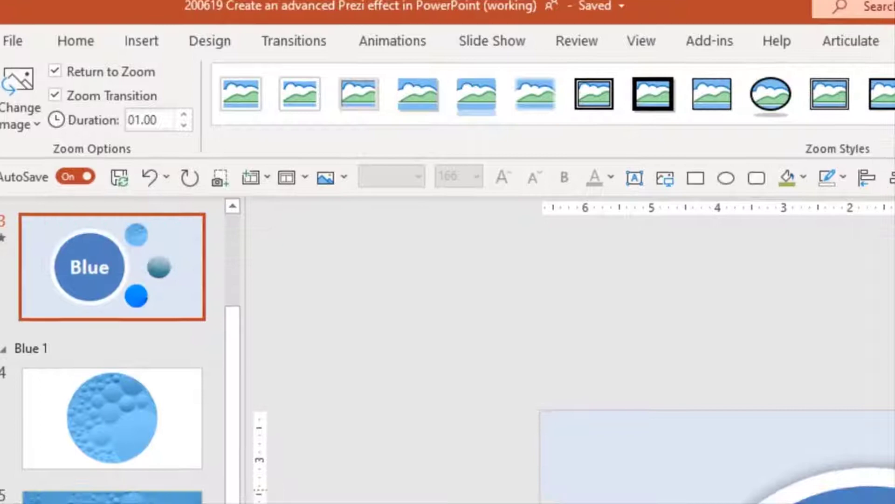
left_click(679, 219)
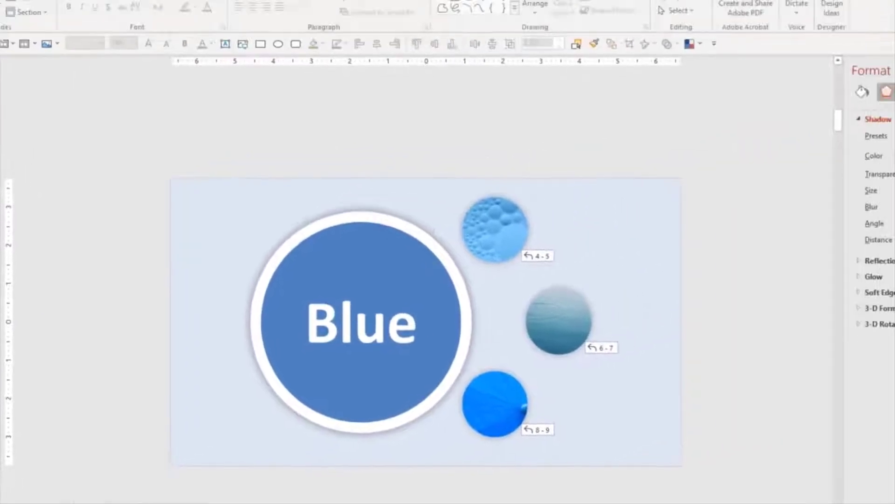
left_click(58, 109)
left_click(1, 6)
left_click(829, 53)
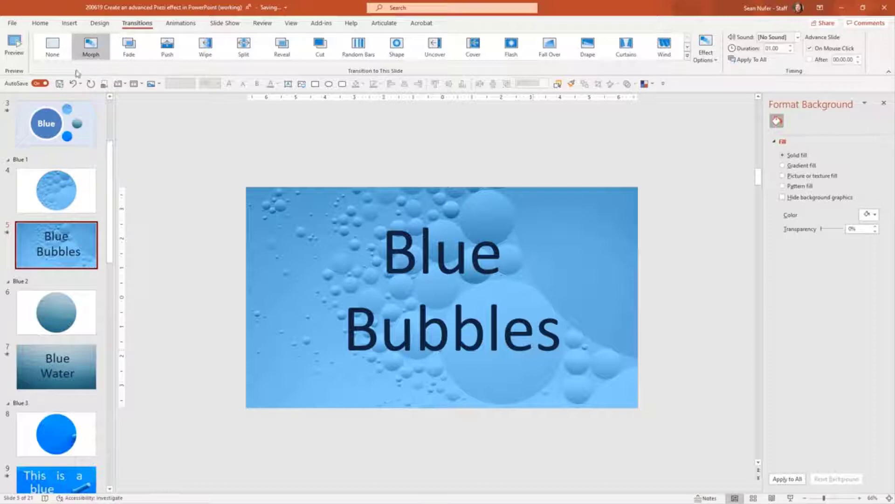
Review slide 3 and examine the zoom options of the Blue section zoom on slide 1
left_click(32, 125)
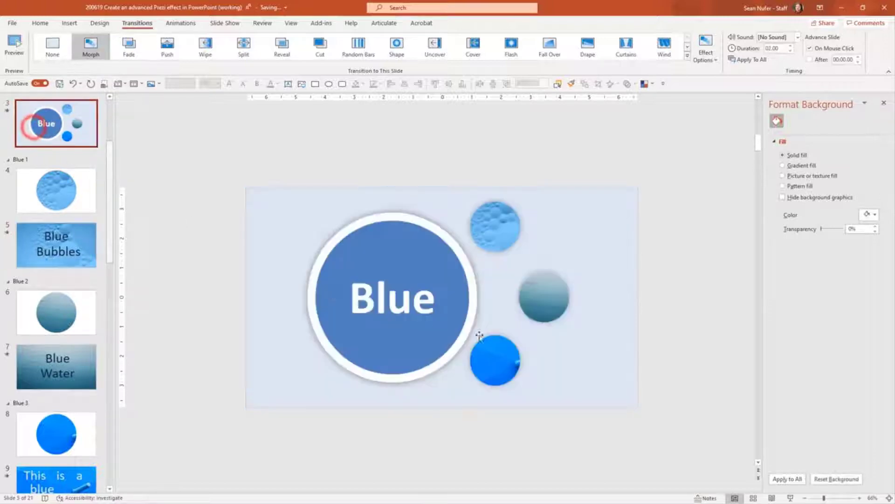
scroll(53, 176, "up", 3)
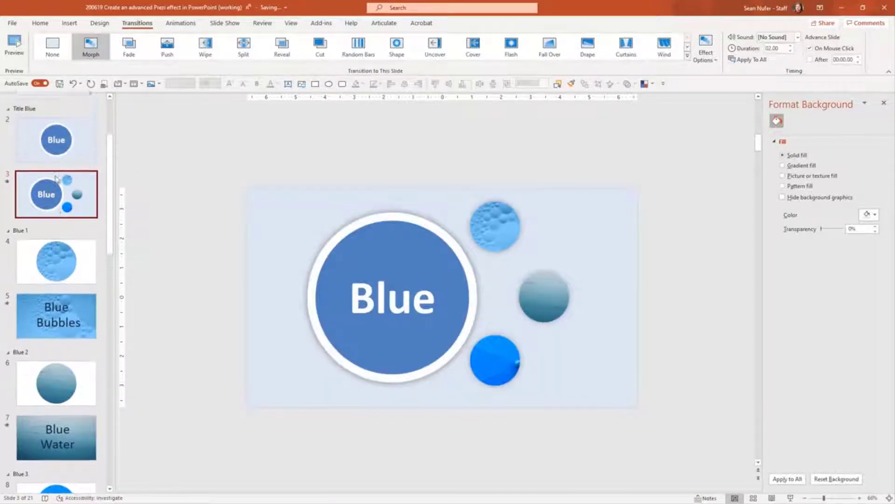
left_click(67, 157)
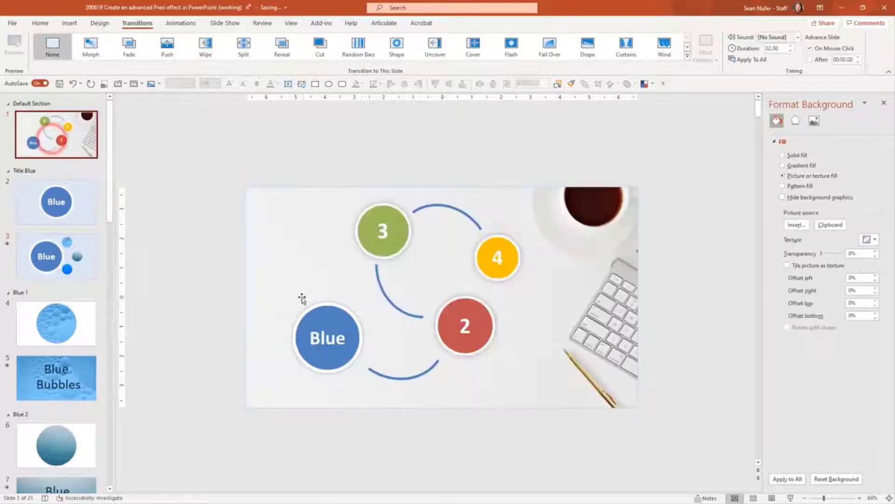
left_click(320, 330)
left_click(453, 23)
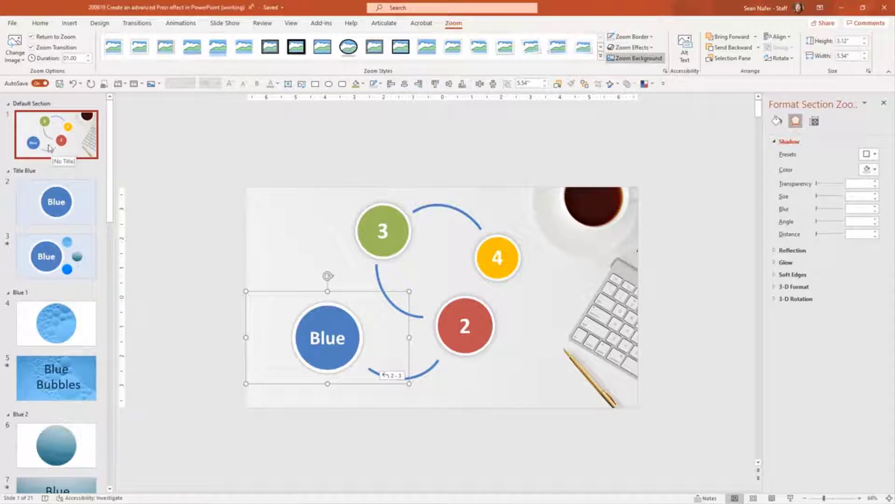
left_click(49, 148)
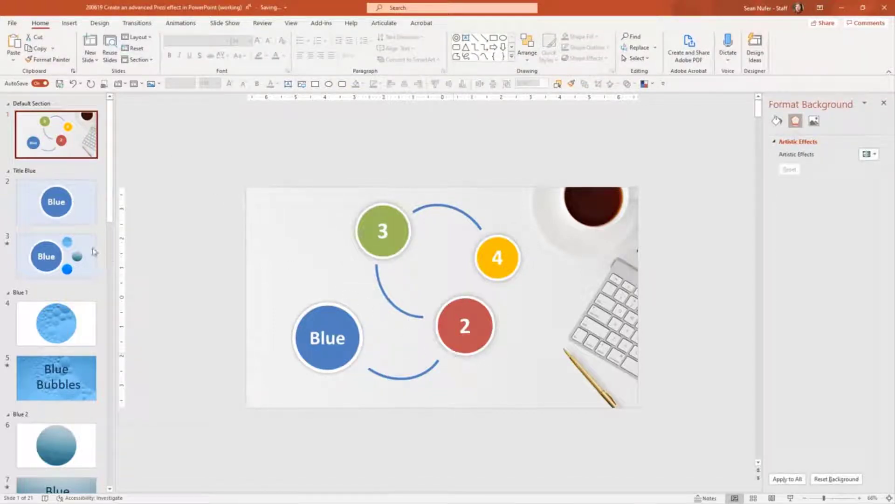
Delete the text "Red" from the circle on slide 10
scroll(94, 252, "down", 10)
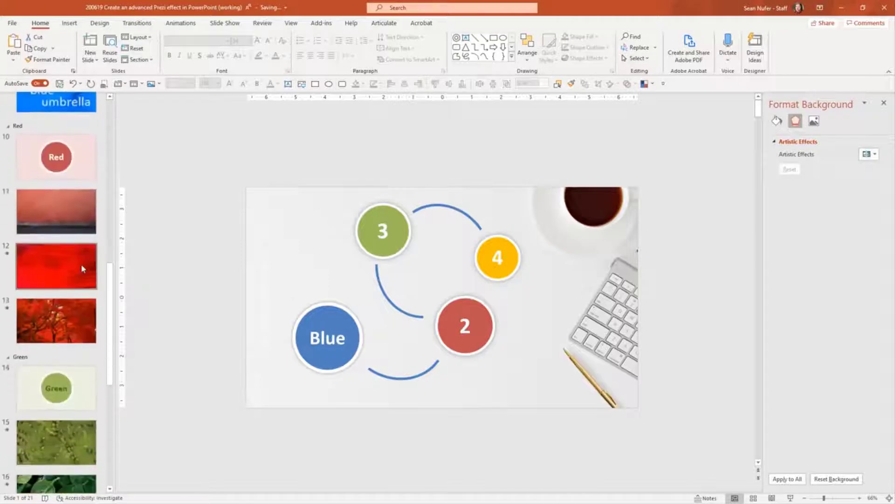
left_click(41, 147)
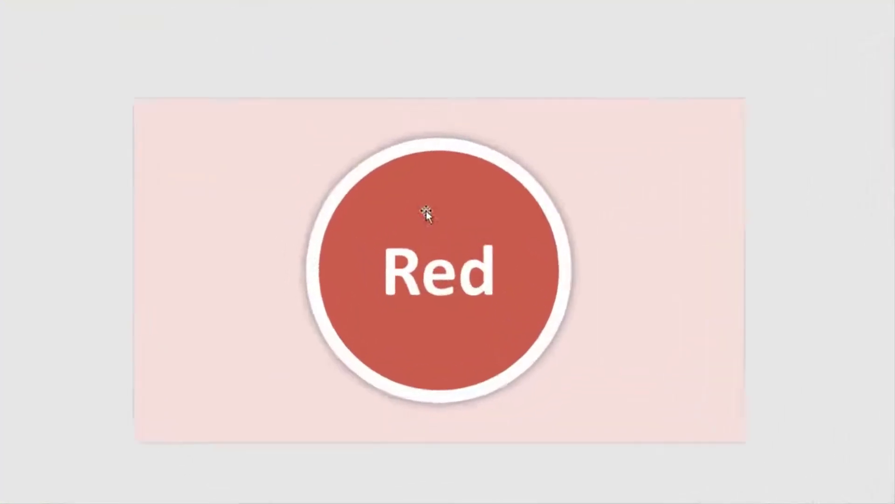
left_click(435, 258)
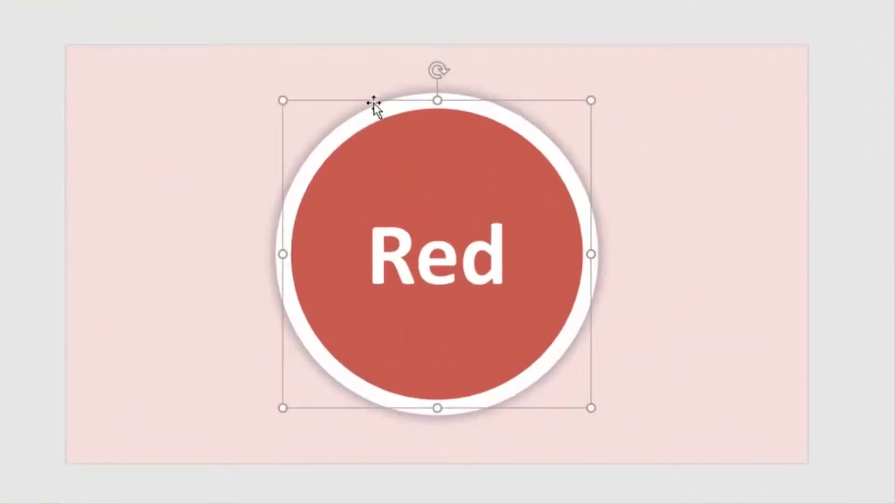
left_click(425, 272)
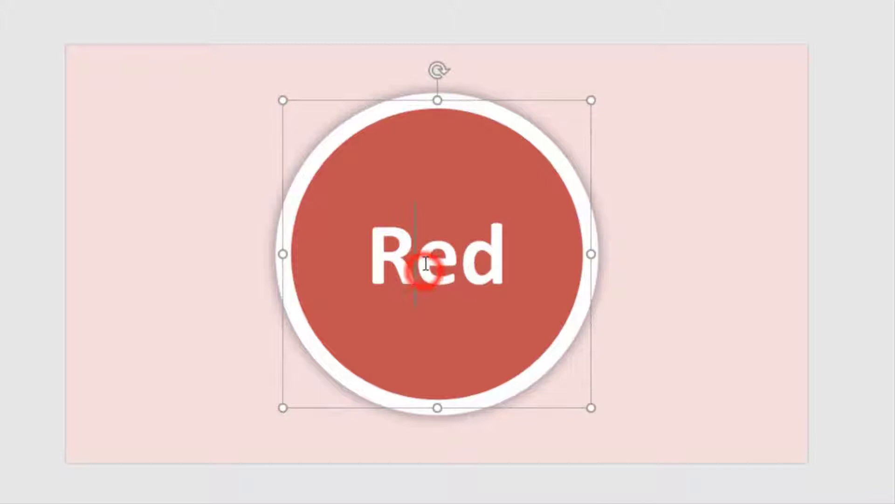
double_click(503, 257)
key("BackSpace")
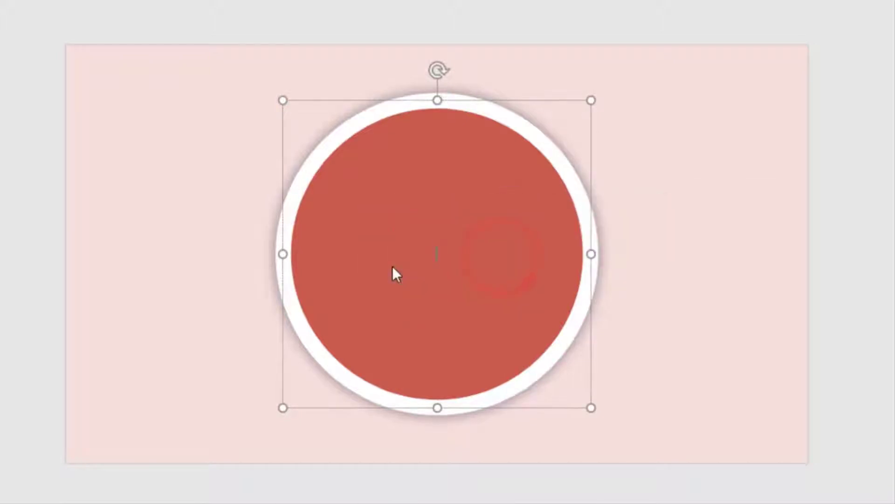
left_click(734, 144)
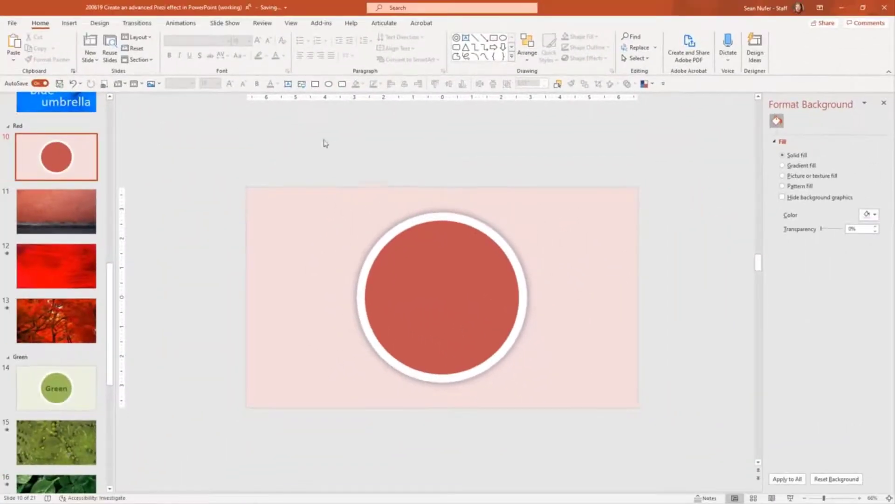
Draw a nearly square rectangle beside the circle on slide 10 and enter the text "Blue" in it
left_click(315, 84)
left_click_drag(269, 201, 334, 272)
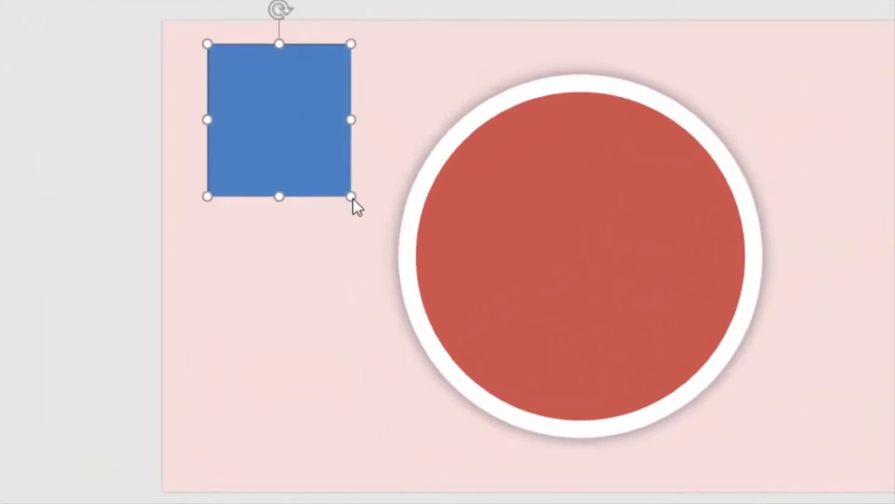
type("Blue")
double_click(280, 122)
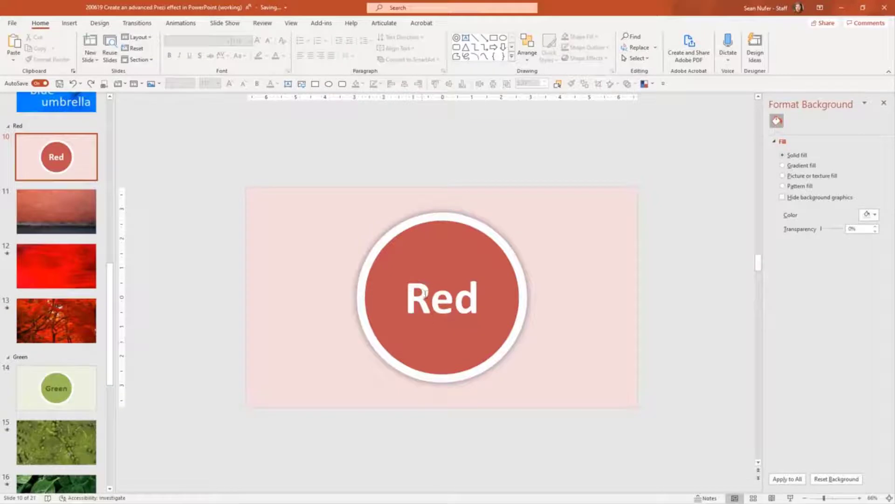
Examine the labelled circle on slide 10 and the red picture slides 11 to 13
left_click(458, 299)
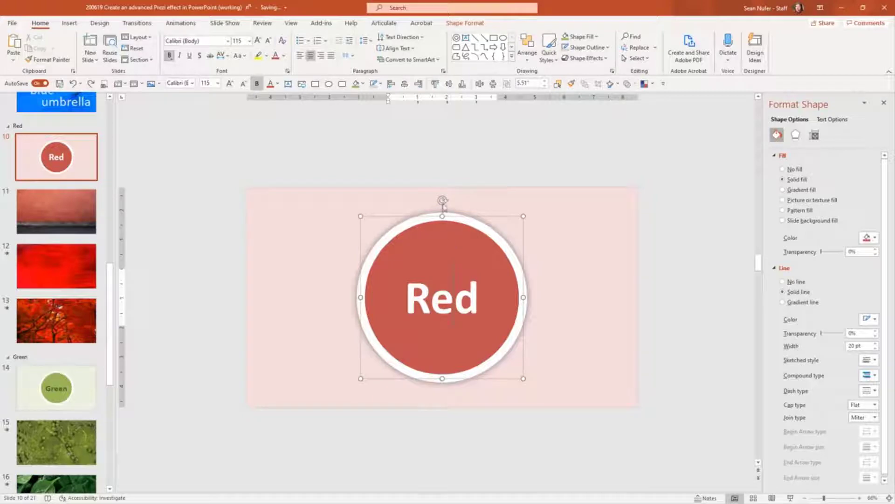
left_click(301, 256)
left_click(58, 212)
left_click(58, 266)
left_click(56, 319)
Add a section named "Red 1" between slides 10 and 11
left_click(42, 184)
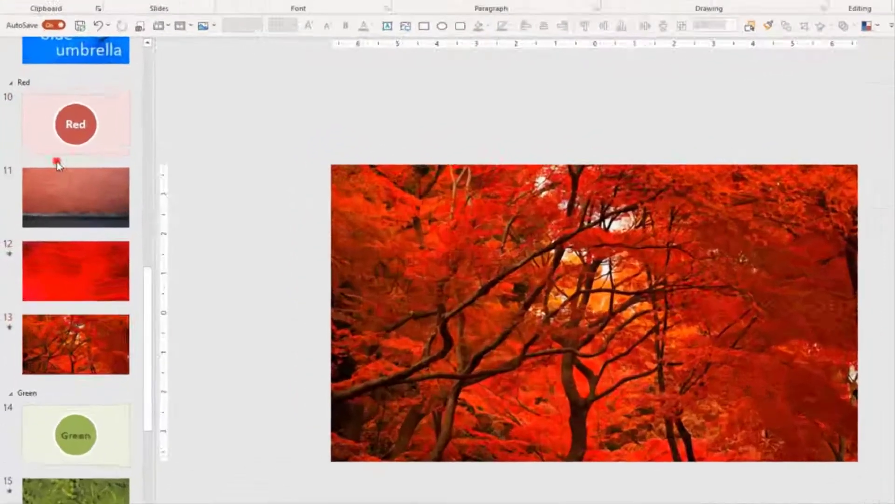
left_click(56, 163)
right_click(56, 163)
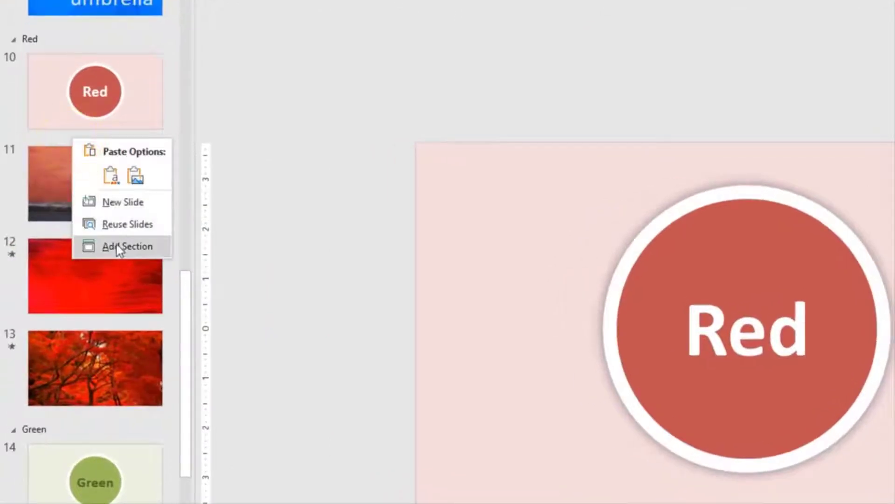
left_click(119, 247)
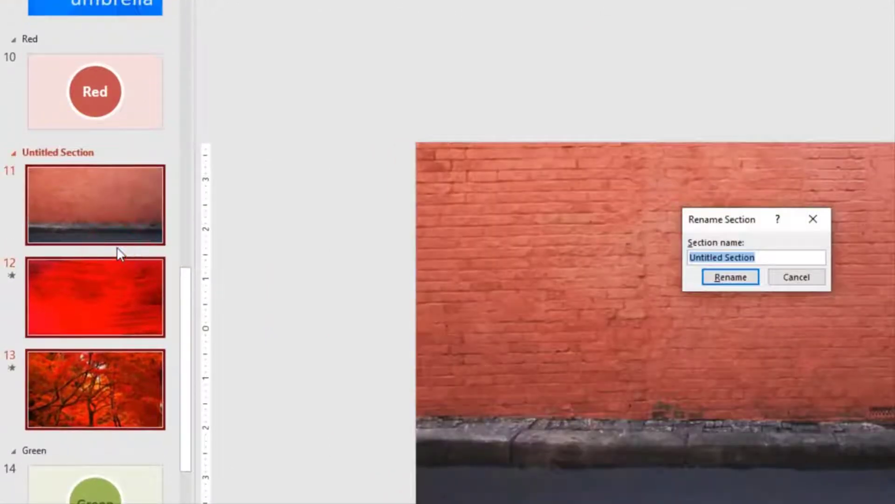
type("R")
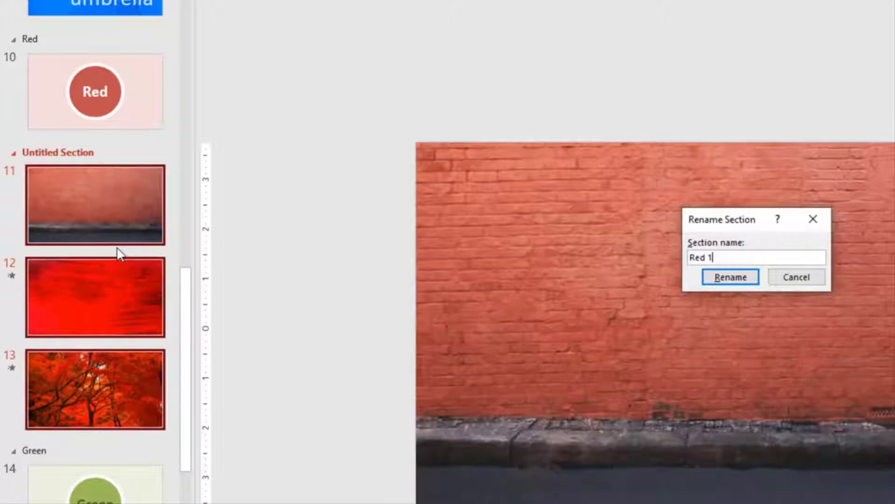
type("ed 1")
key("Return")
Add a section named "Red 2" between slides 11 and 12
right_click(84, 250)
left_click(127, 356)
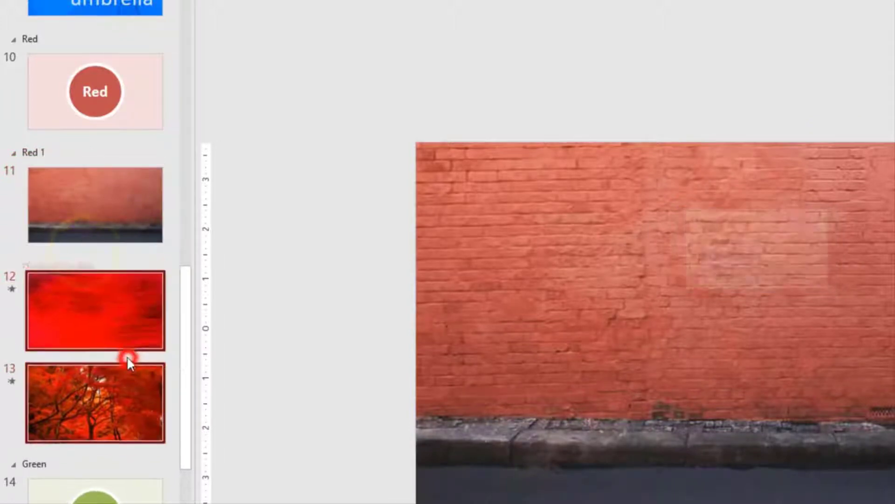
type("Red")
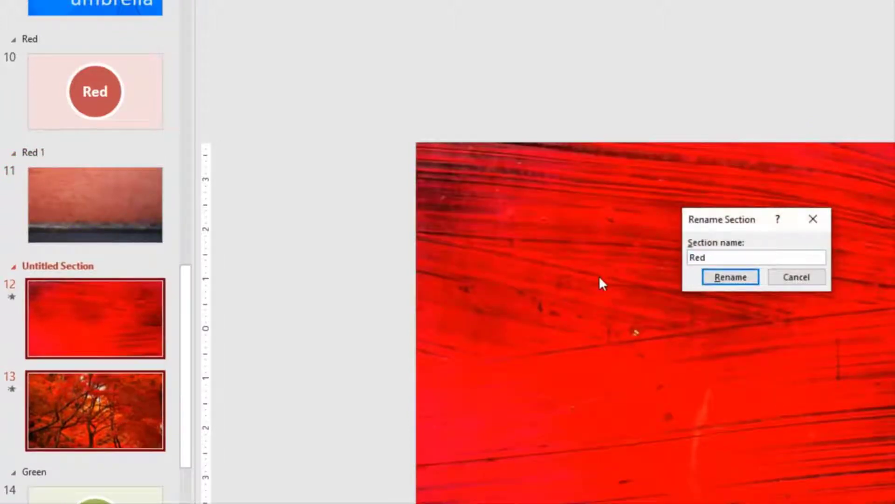
type(" 2")
key("Return")
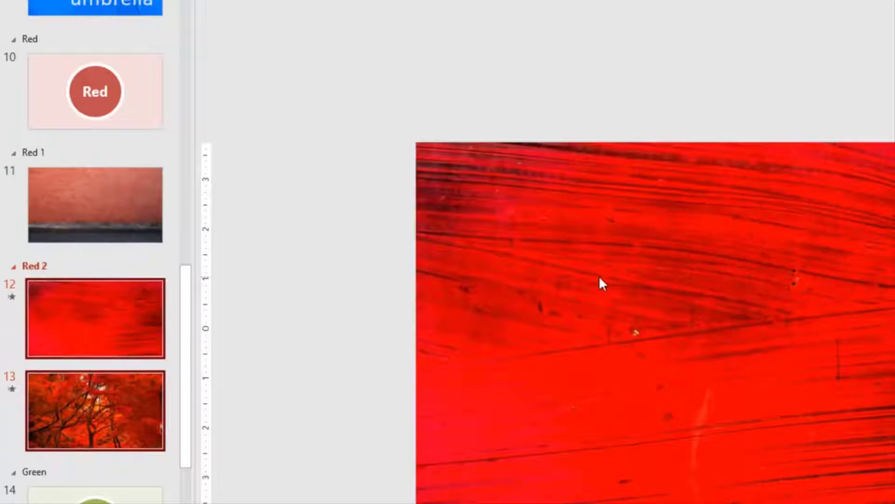
Add a section named "Red 3" between slides 12 and 13
right_click(101, 369)
left_click(143, 470)
type("Re")
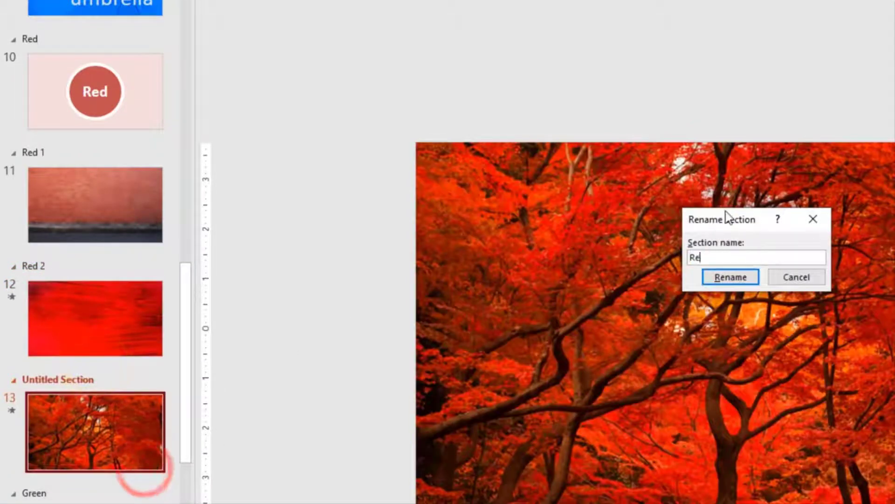
type("d 3")
key("Return")
Compare the blue umbrella slides 8 and 9 with the brick wall picture on slide 11
scroll(122, 271, "up", 4)
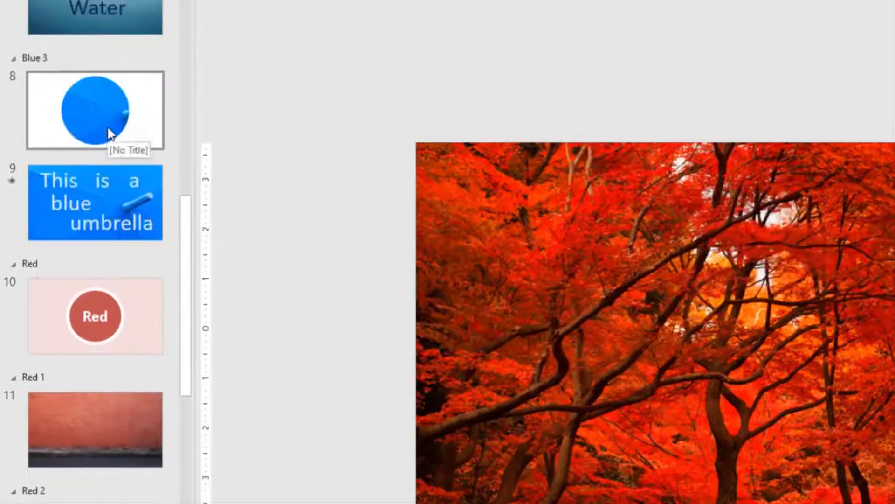
left_click(69, 110)
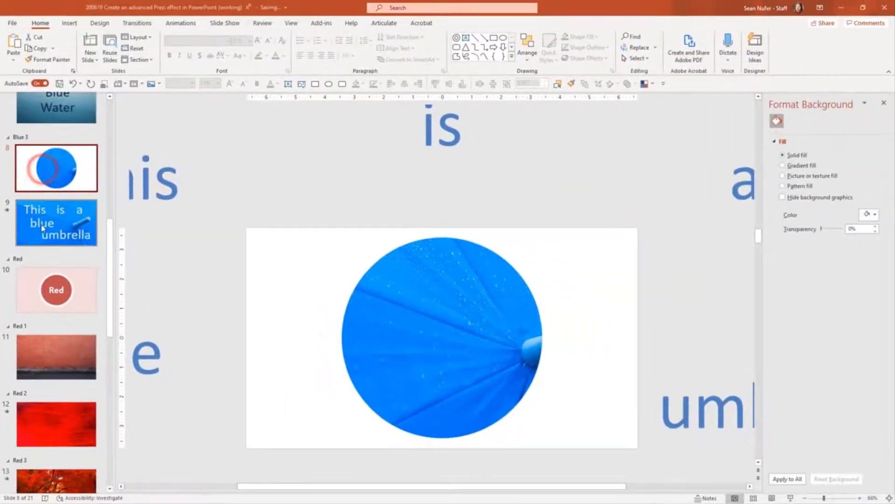
left_click(70, 209)
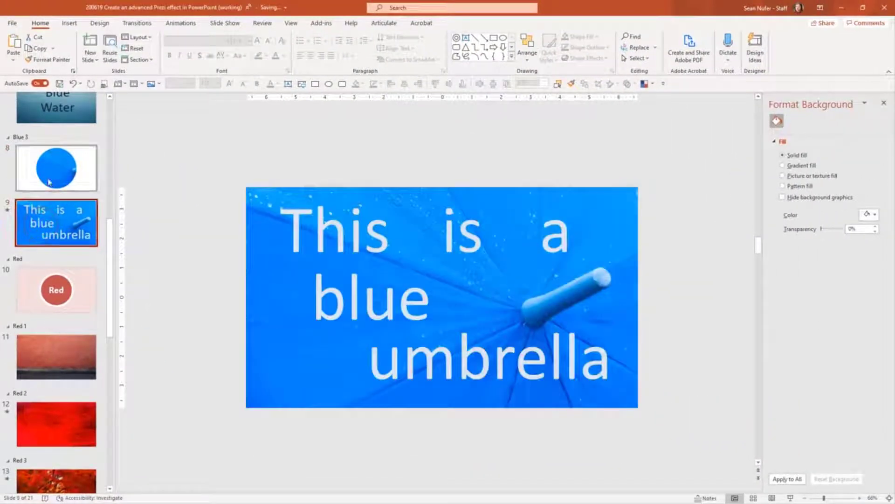
left_click(77, 174)
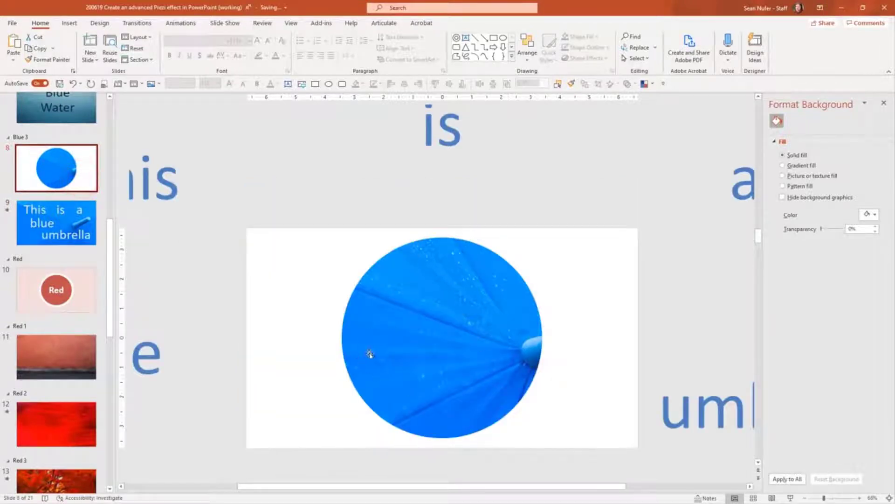
left_click(59, 361)
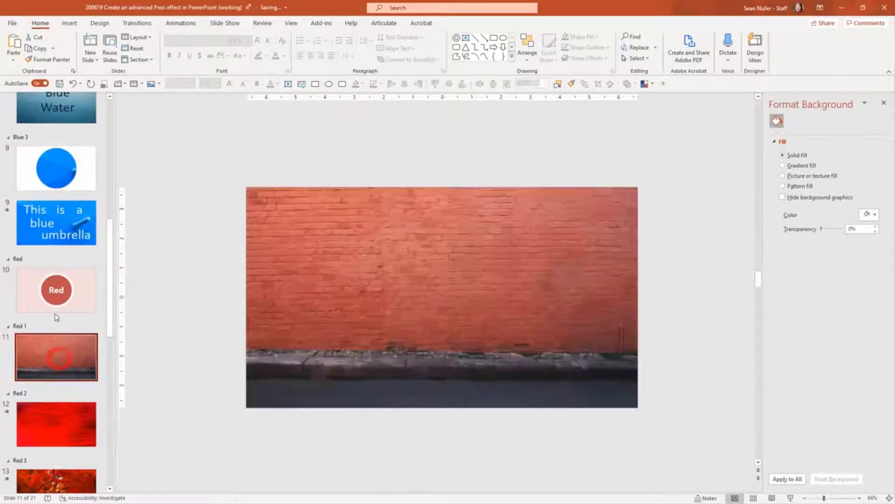
Insert a text box reading "Red" over the brick wall picture on slide 11
scroll(56, 317, "down", 3)
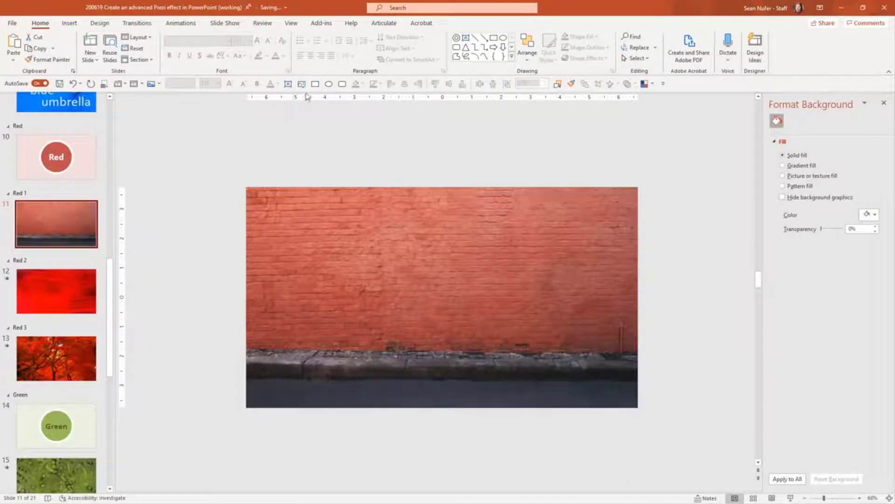
left_click(288, 84)
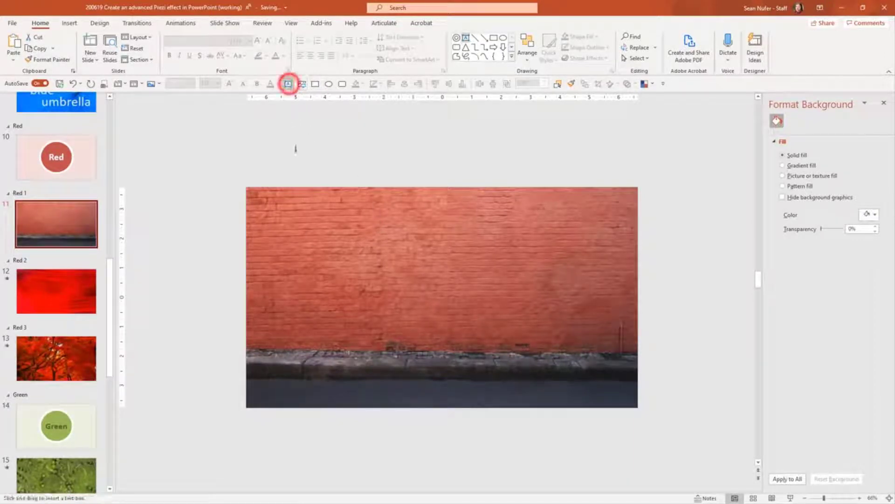
left_click(60, 24)
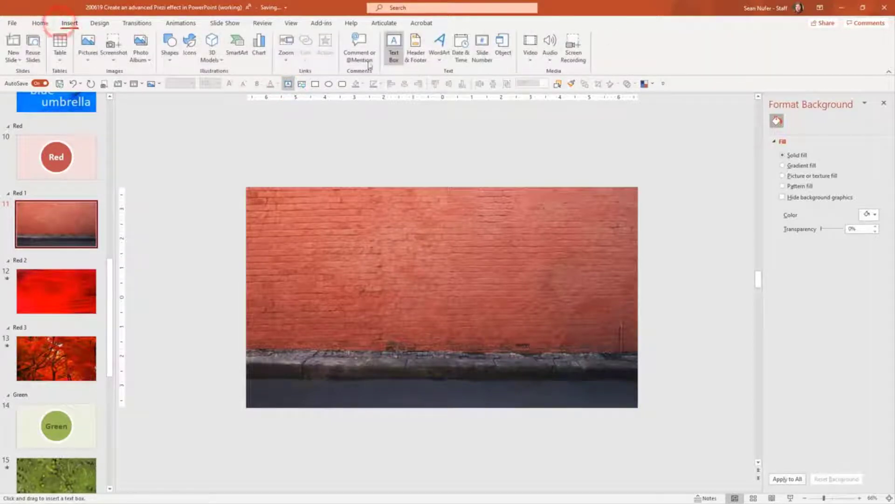
left_click(393, 47)
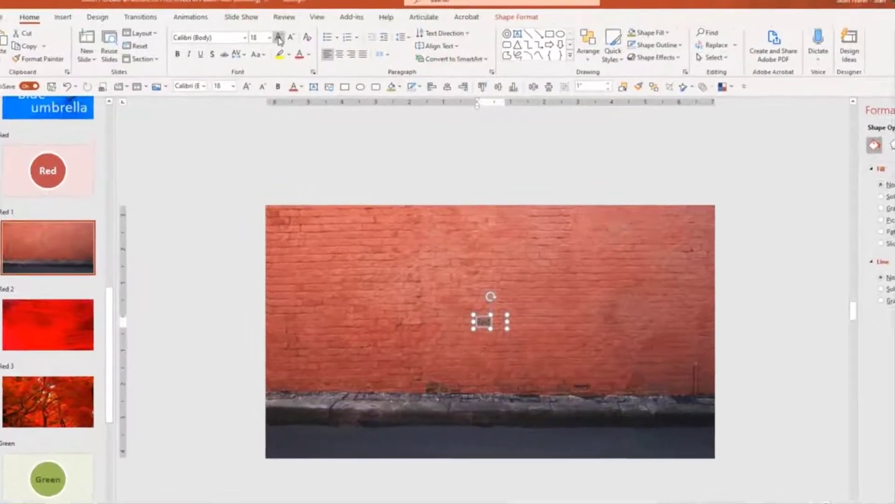
Format the "Red" text at size 24, bold, in the lightest red theme colour
left_click(257, 40)
left_click(257, 41)
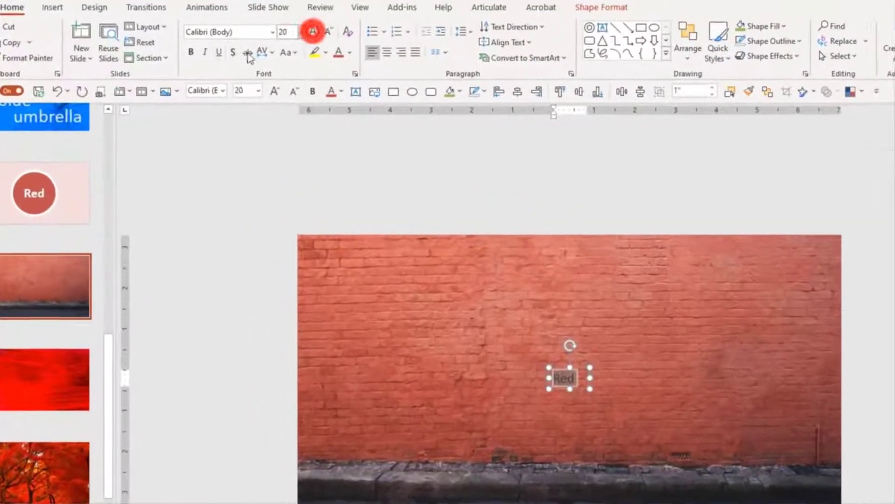
left_click(170, 55)
left_click(350, 53)
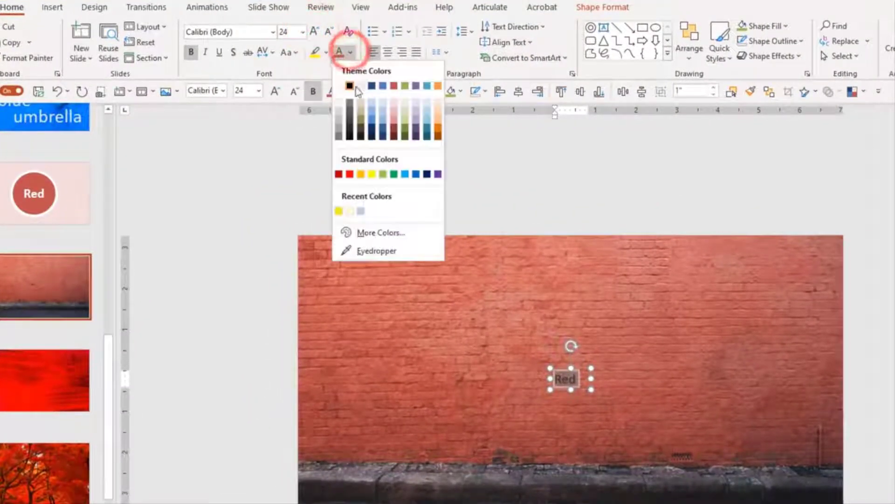
left_click(394, 104)
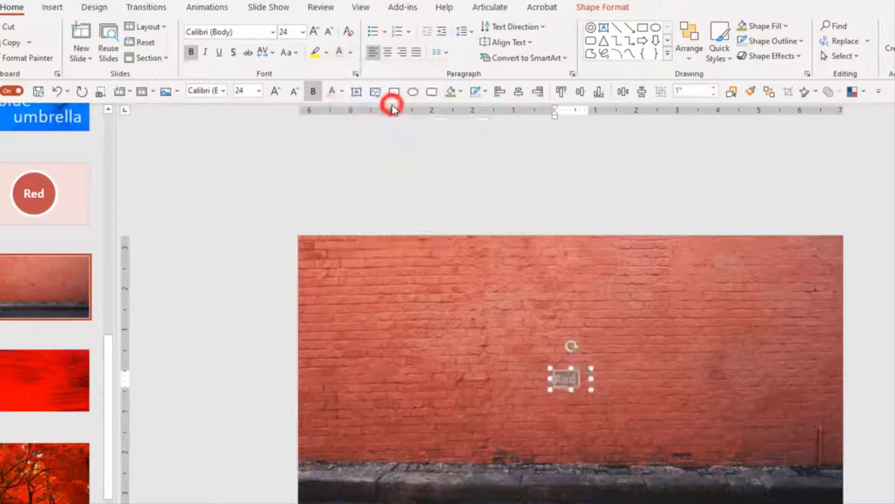
Enlarge "Red" to size 166 in a box widened to about 5.63" and place it in the wall's upper-left area
left_click(303, 32)
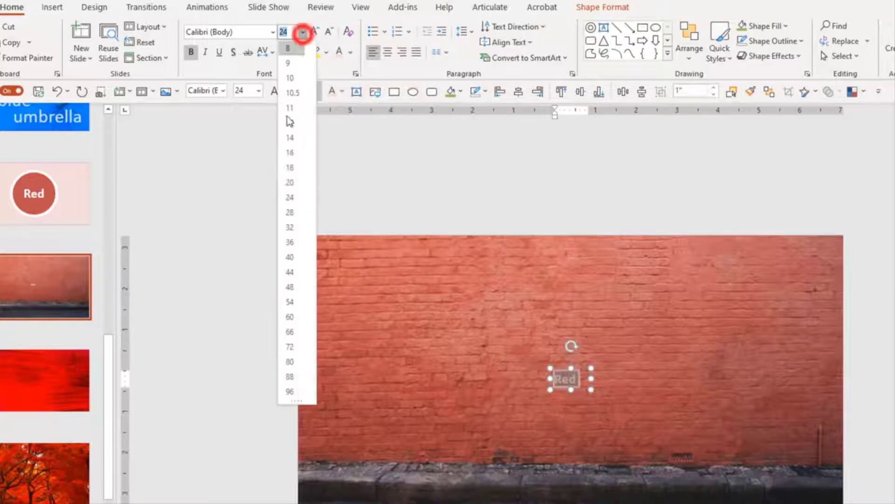
left_click(290, 392)
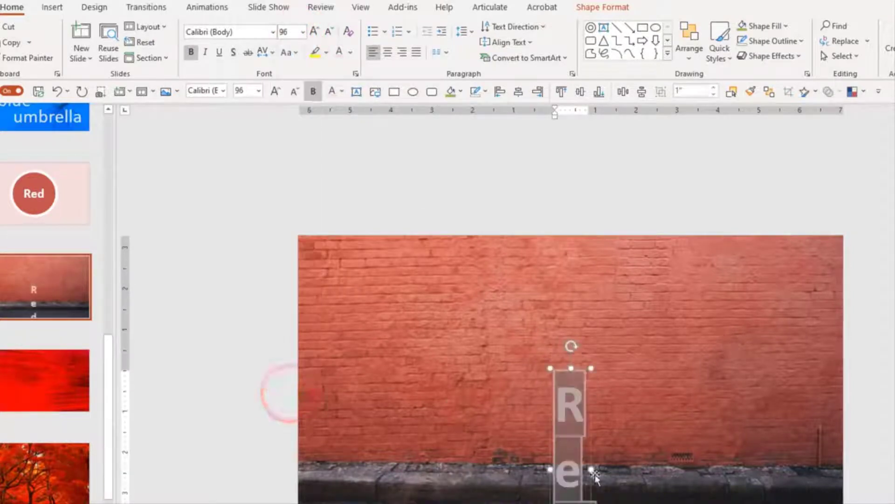
left_click_drag(591, 471, 781, 457)
left_click_drag(698, 368, 532, 268)
left_click(315, 31)
left_click(314, 32)
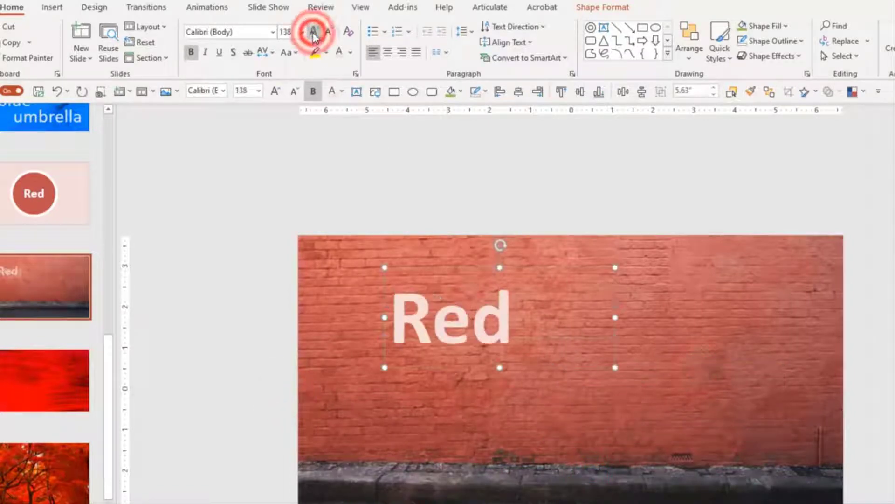
left_click(315, 32)
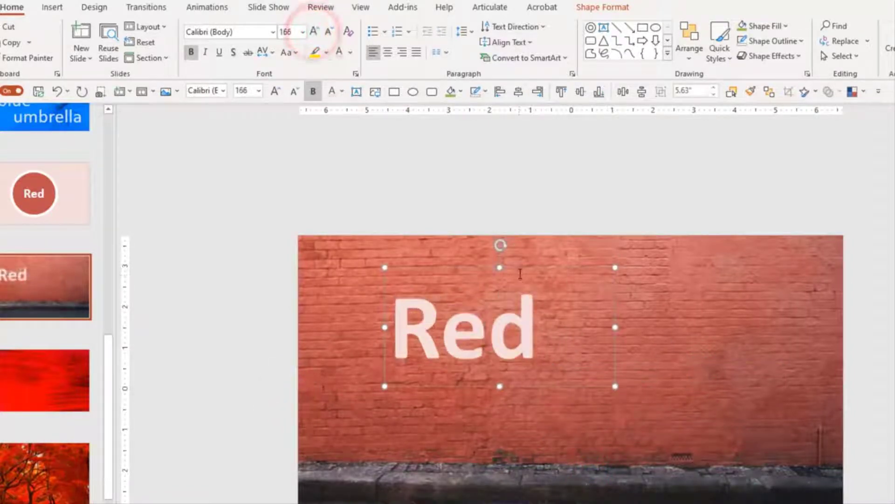
left_click_drag(520, 268, 491, 236)
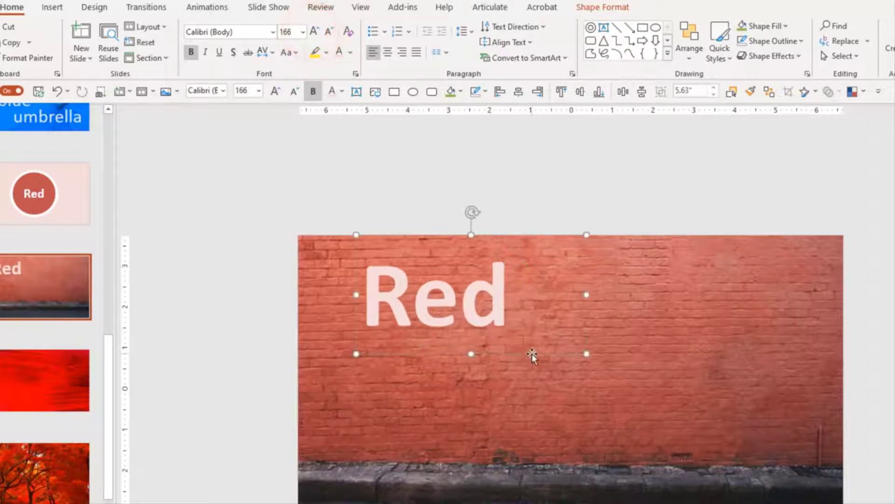
Duplicate the "Red" text box to the right, change the copy's text to "Wall" and move it slightly up
left_click_drag(532, 354, 731, 433)
double_click(626, 377)
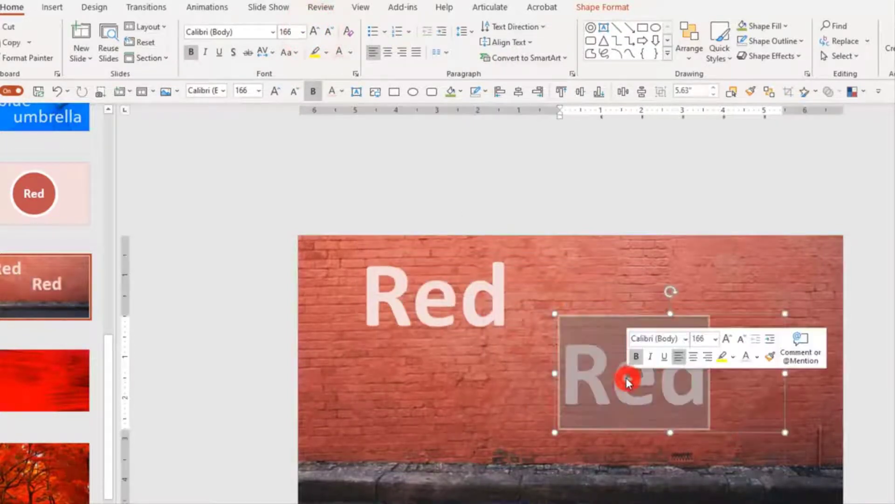
type("Wall")
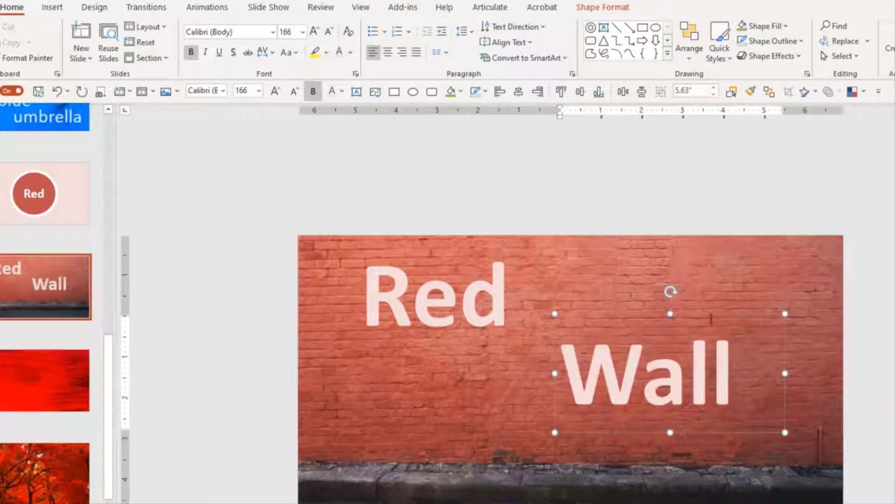
left_click_drag(718, 313, 733, 294)
Align the bottoms of the "Red" and "Wall" boxes, then narrow "Red" to about 4.48" and move it closer to "Wall"
left_click(474, 296, "shift")
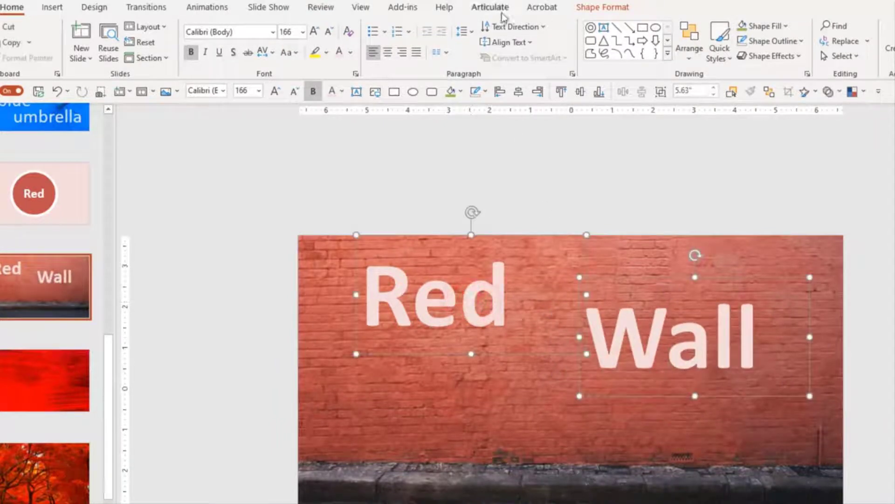
left_click(605, 8)
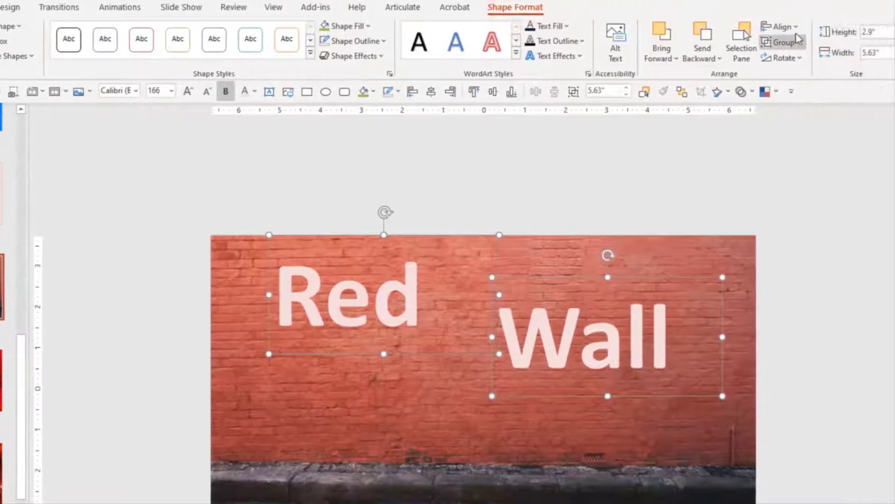
left_click(788, 27)
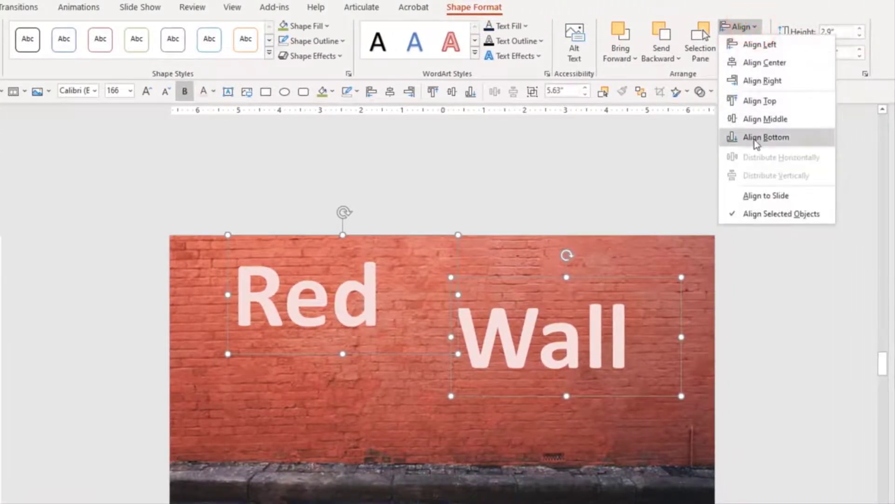
left_click(795, 139)
left_click(790, 356)
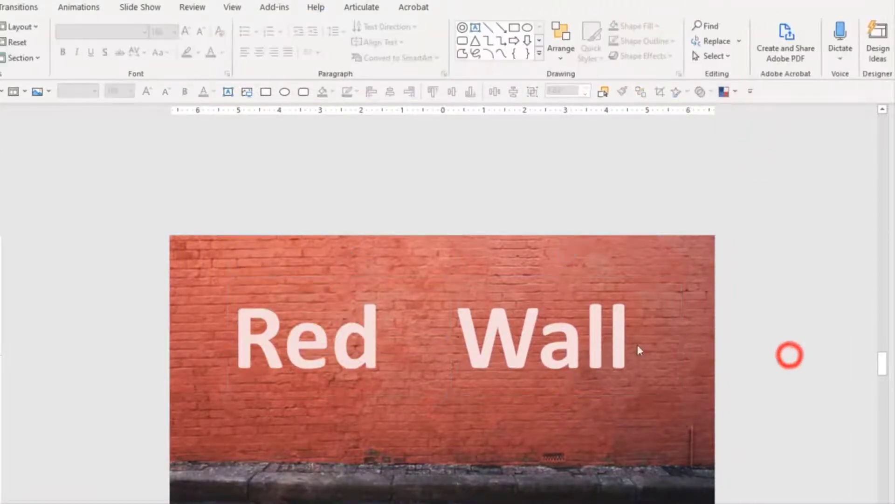
left_click(410, 344)
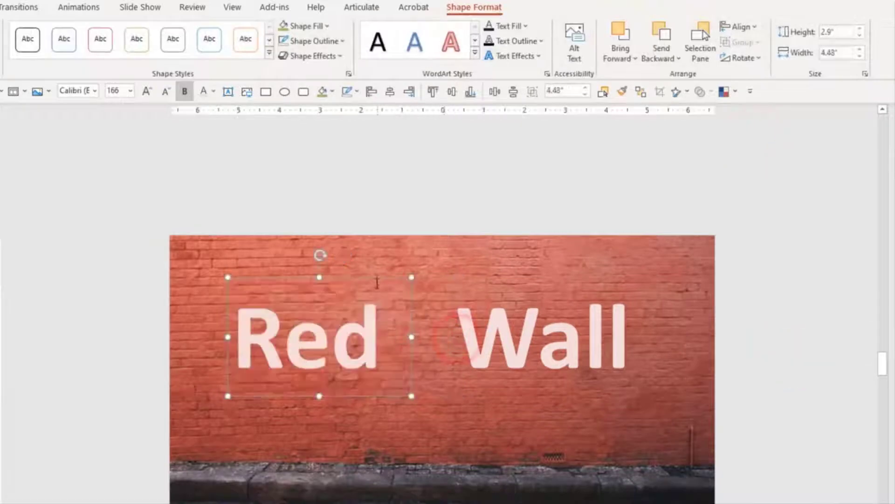
left_click_drag(374, 278, 405, 279)
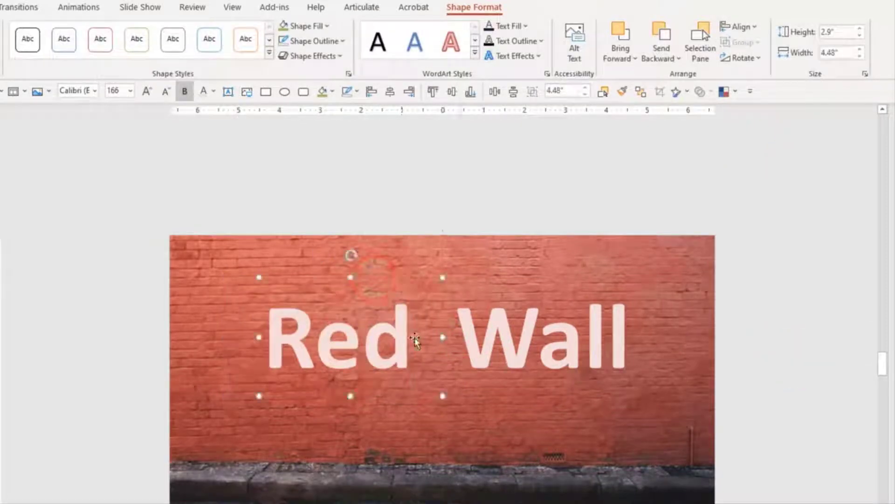
Enlarge both words to size 199, widening their boxes to keep each on one line and leaving a gap between them
left_click(539, 339, "shift")
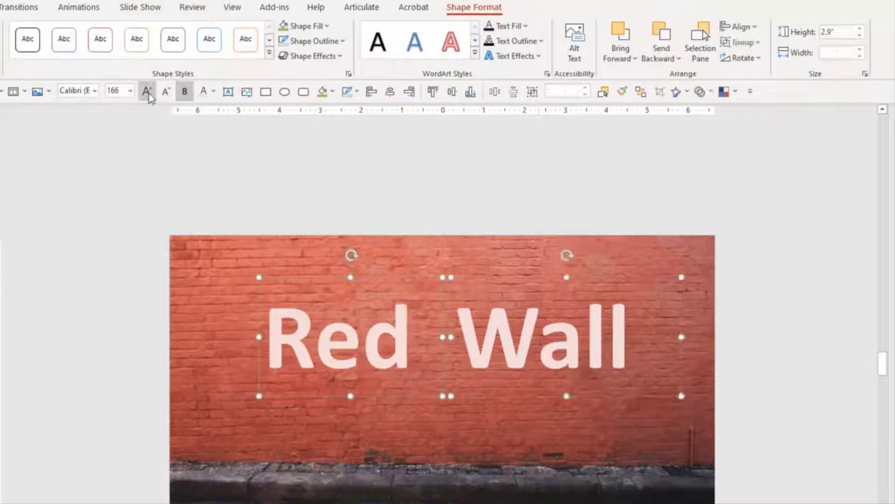
left_click(148, 91)
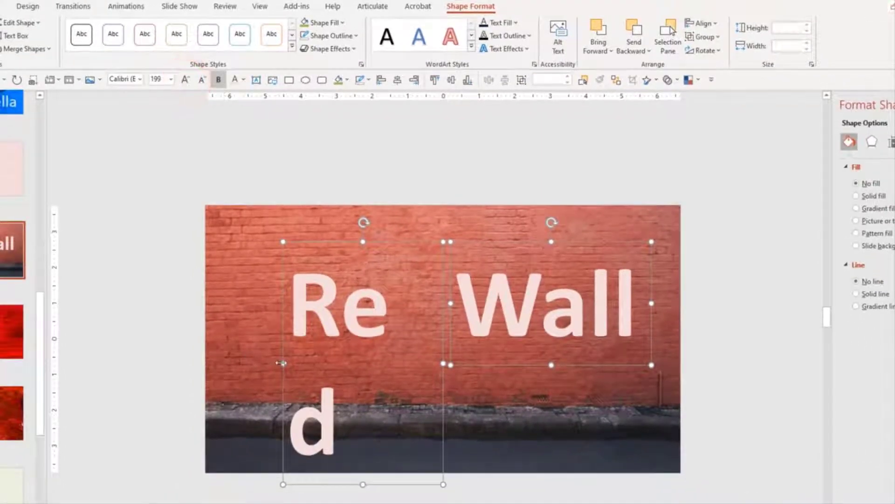
left_click_drag(278, 374, 240, 359)
left_click(686, 310)
left_click(523, 286)
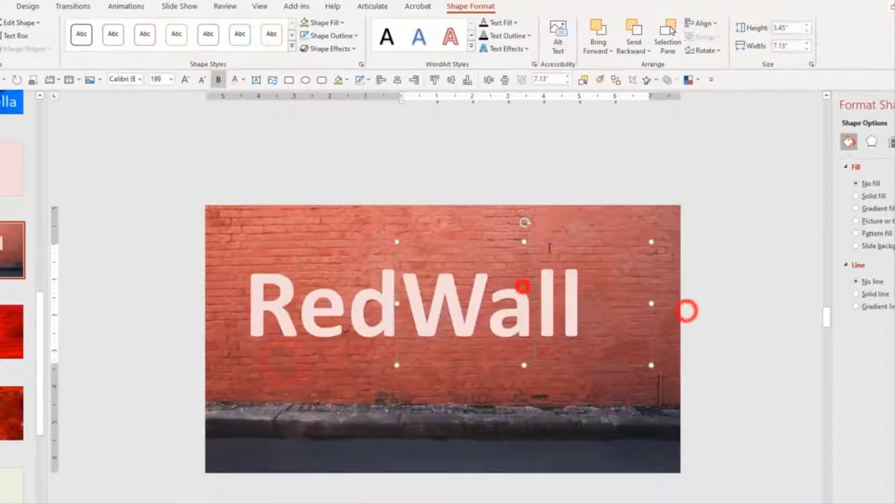
left_click_drag(548, 242, 584, 242)
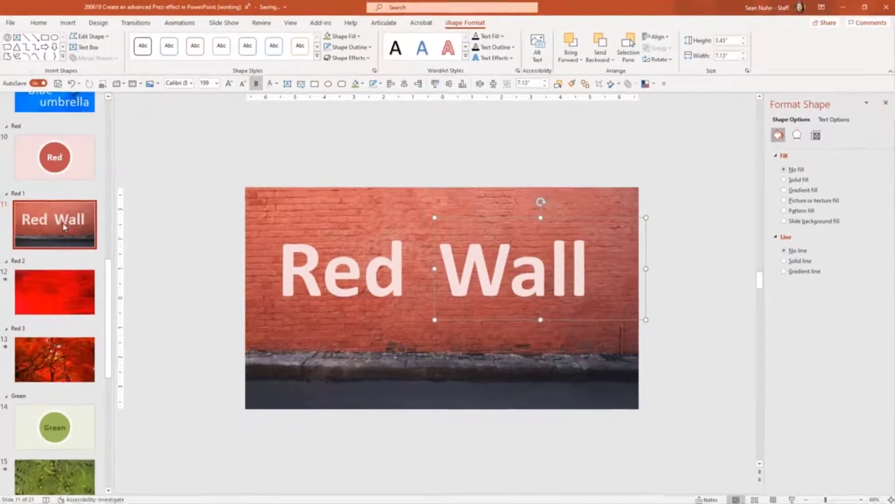
Duplicate slide 11 and, on the original, move "Red" off the slide's left edge and "Wall" off its right edge
left_click(11, 252)
key("ctrl+d")
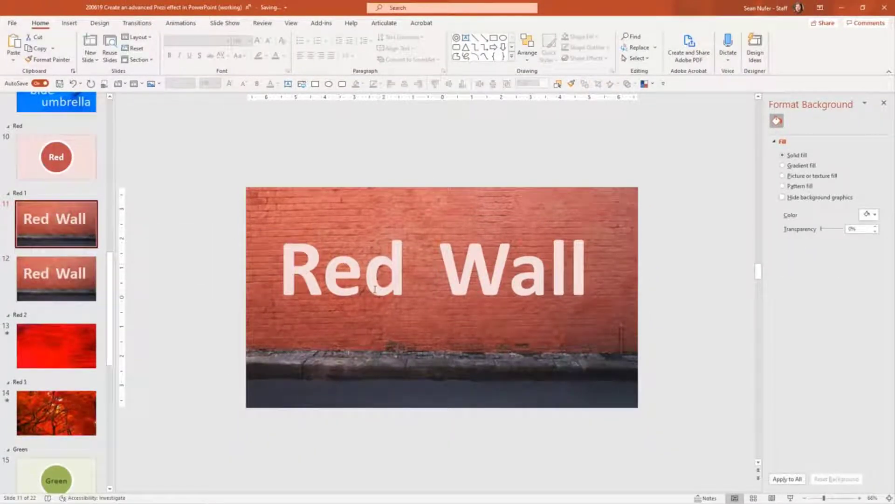
scroll(375, 288, "down", 3, "ctrl")
left_click(410, 287)
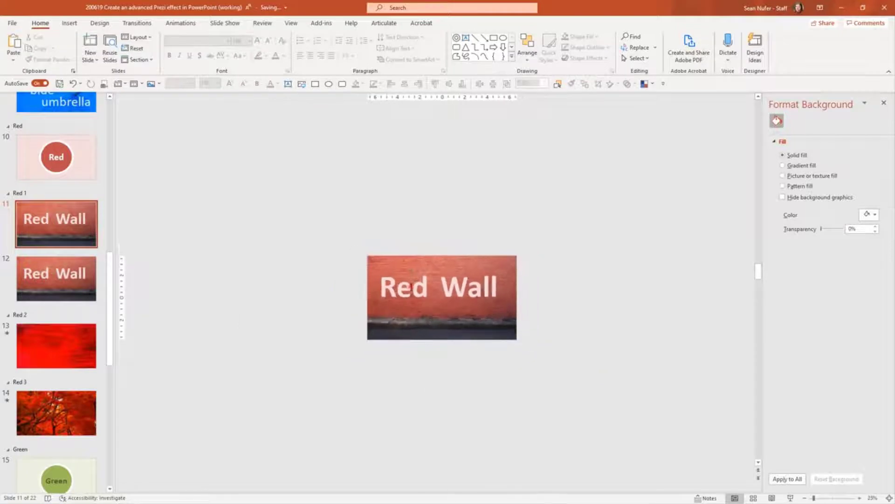
left_click(429, 267)
left_click_drag(376, 265, 356, 270)
left_click(470, 286)
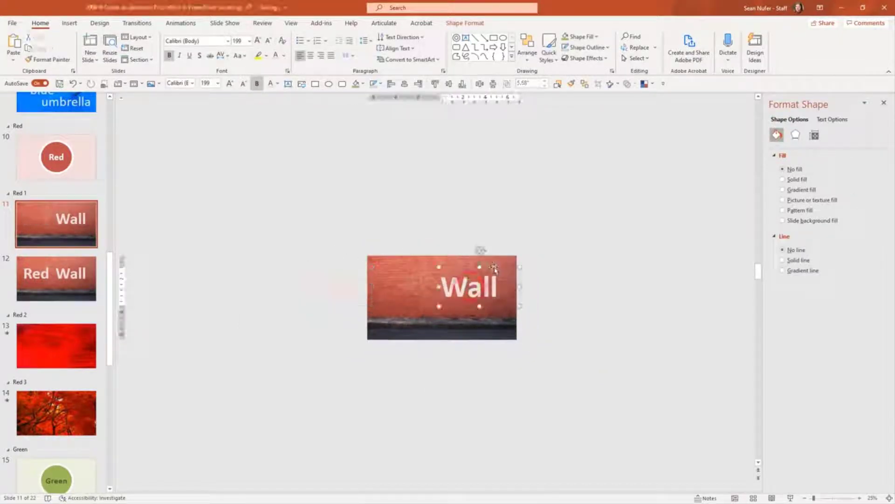
left_click_drag(495, 269, 574, 266)
scroll(459, 305, "up", 3)
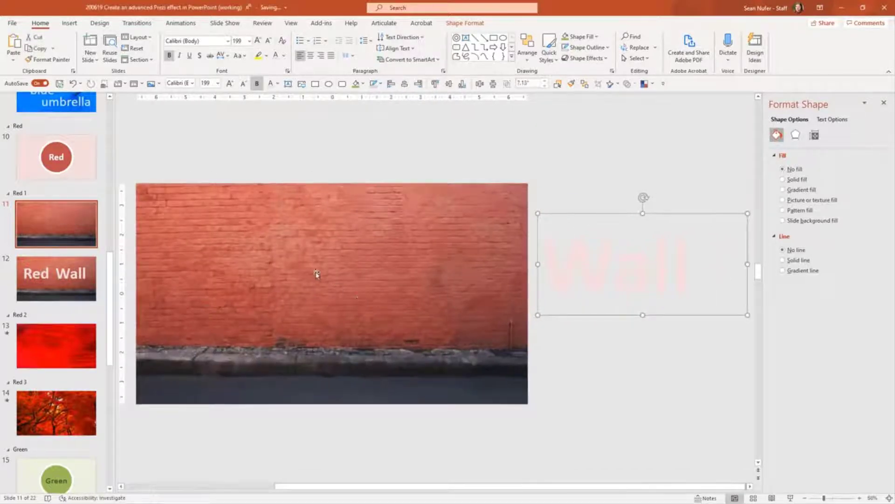
Draw an oval about 6.1" wide and 5.6" high over the middle of the brick wall on slide 11
left_click(69, 22)
left_click(170, 46)
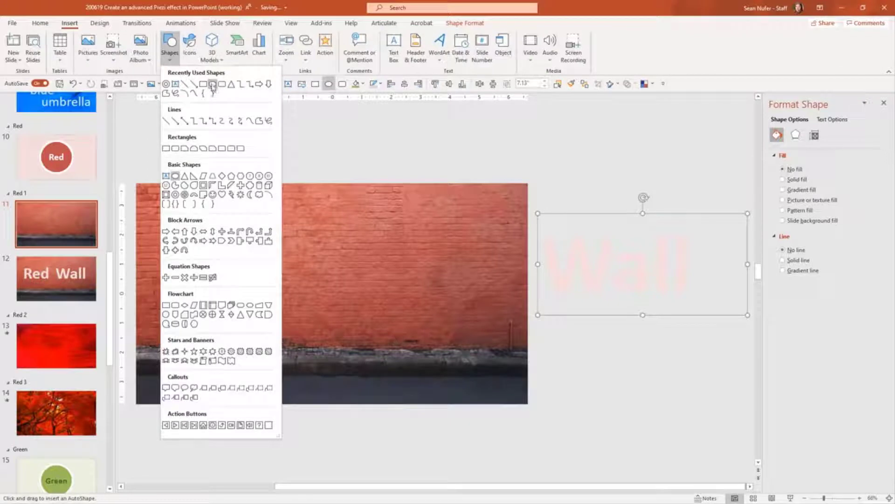
left_click_drag(238, 205, 418, 371)
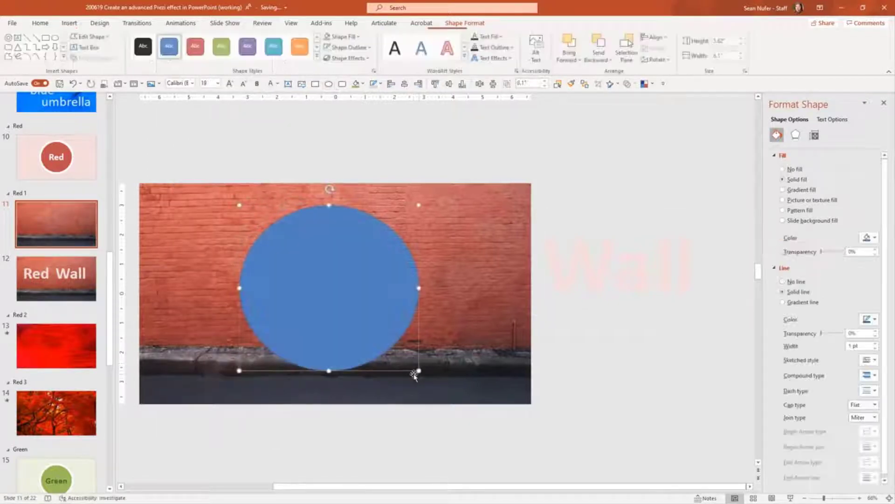
Check the height and width of the circular umbrella picture on slide 8, then return to slide 11
left_click(75, 237)
scroll(71, 235, "up", 3)
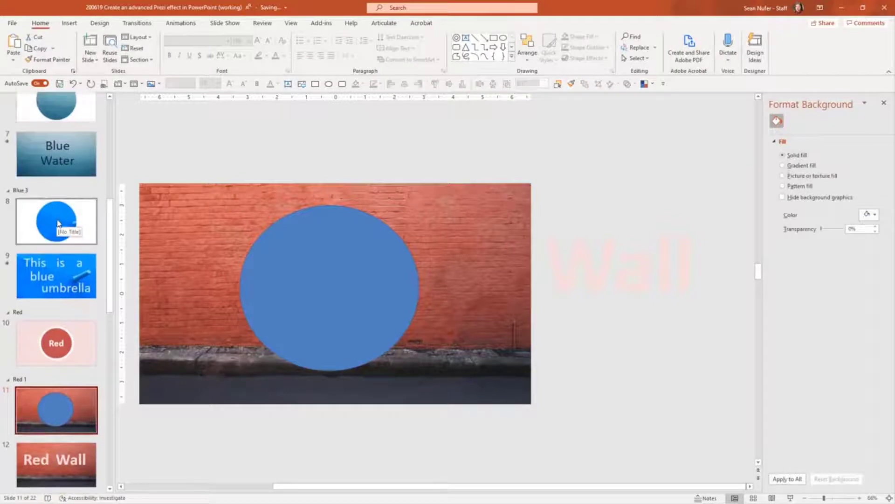
left_click(58, 223)
left_click(357, 295)
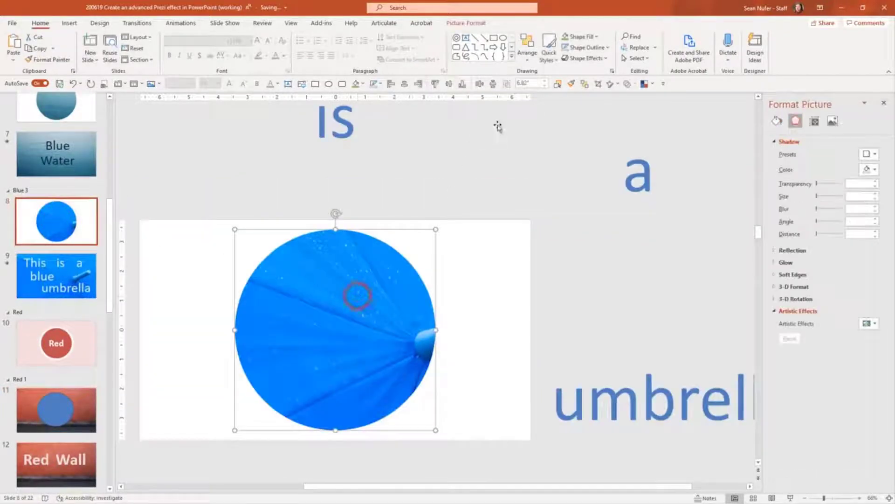
left_click(466, 23)
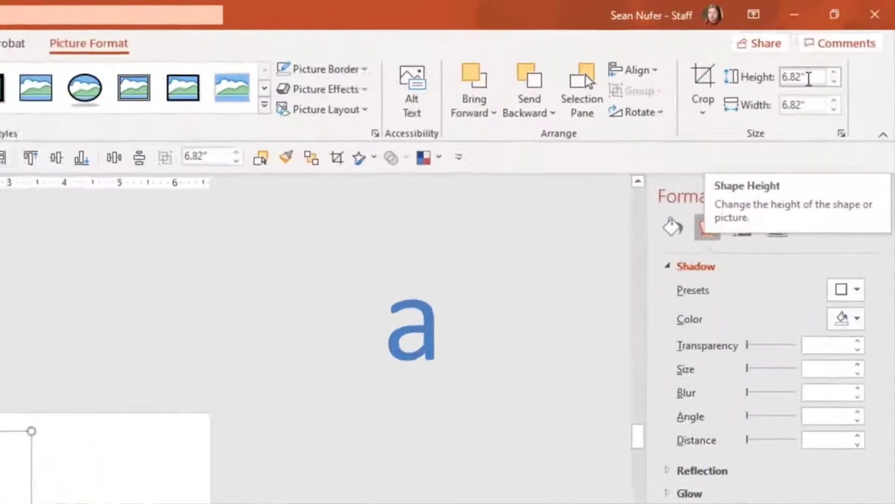
left_click(844, 41)
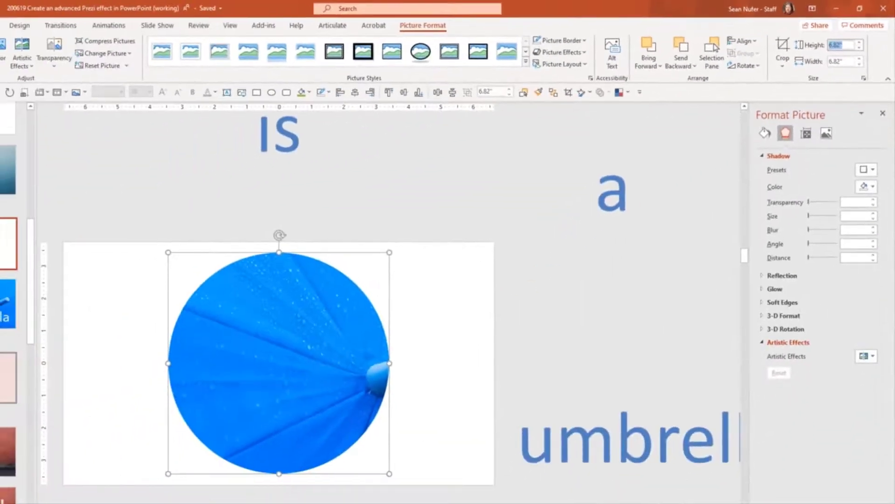
key("Escape")
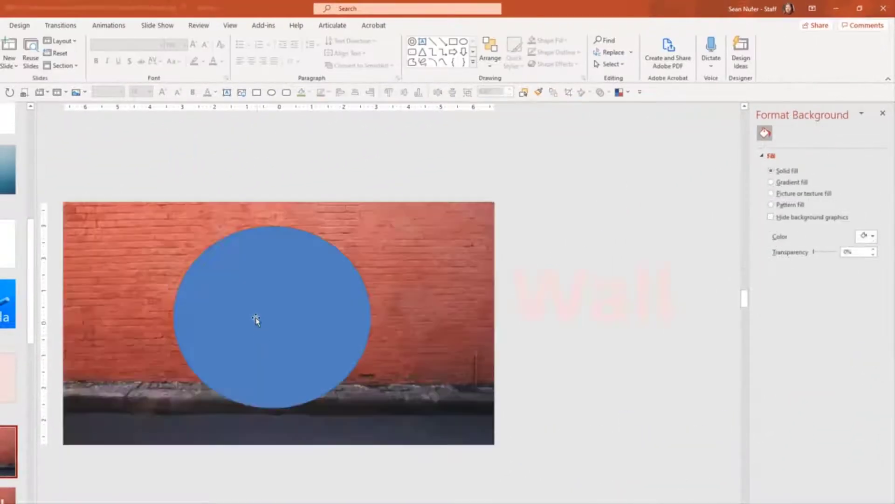
Stretch the blue oval on slide 11 freehand to about 9.48" wide and 4.41" high
left_click(255, 318)
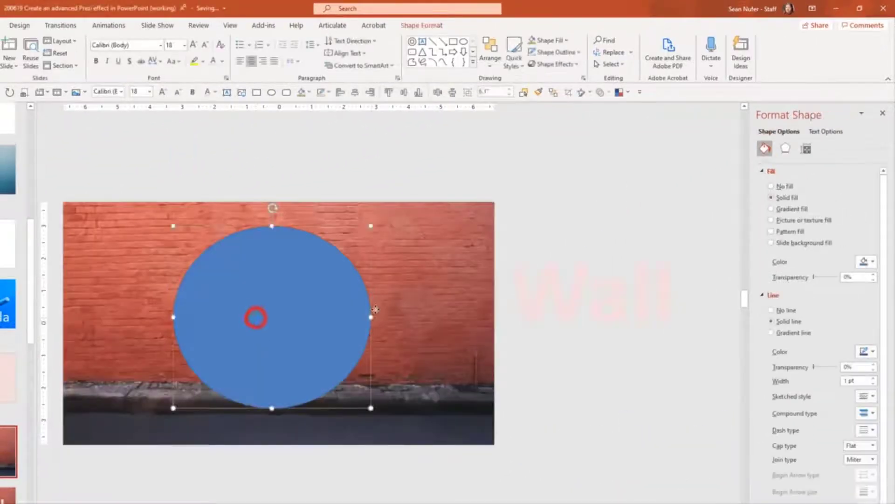
left_click_drag(370, 316, 480, 316)
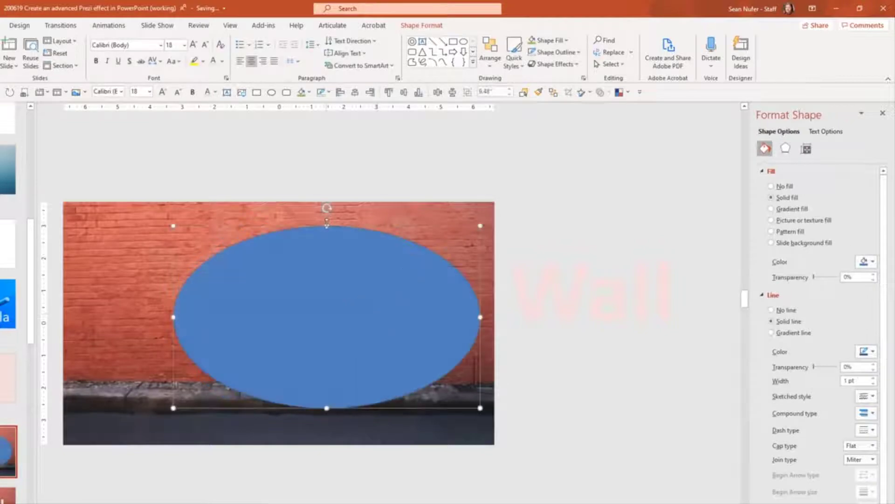
left_click_drag(326, 224, 327, 265)
Set the oval's height and width both to 6.82" to make it a perfect circle
left_click(426, 27)
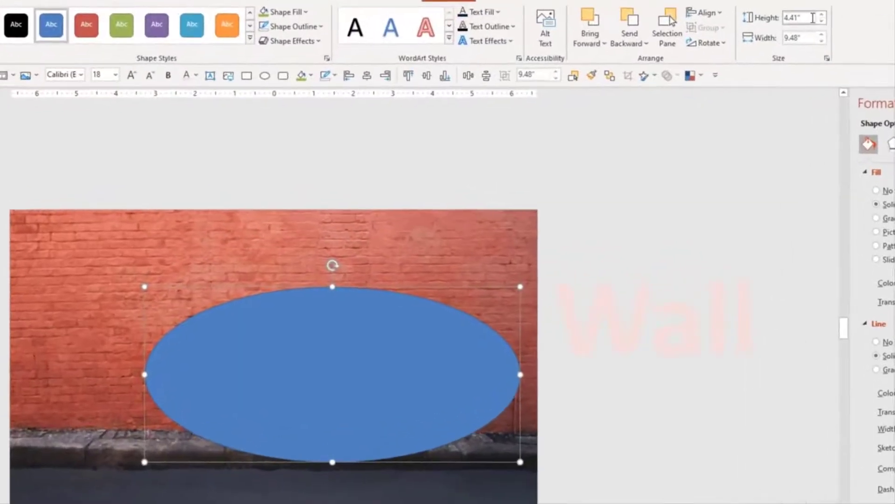
left_click(714, 46)
type("6.82")
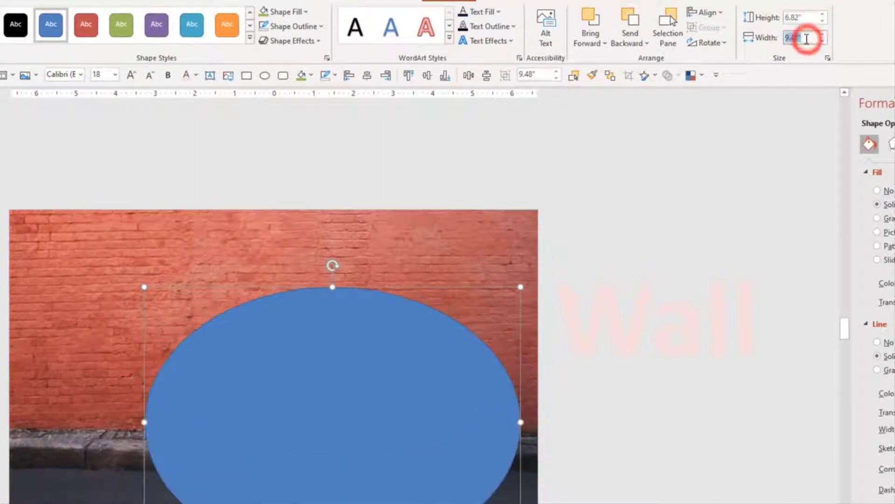
type("6")
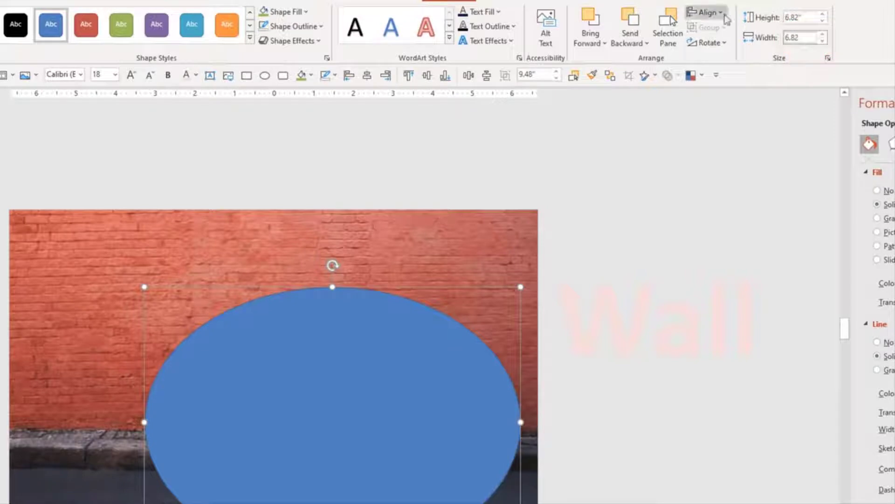
Align the blue circle to the center and middle of slide 11
left_click(726, 18)
left_click(729, 47)
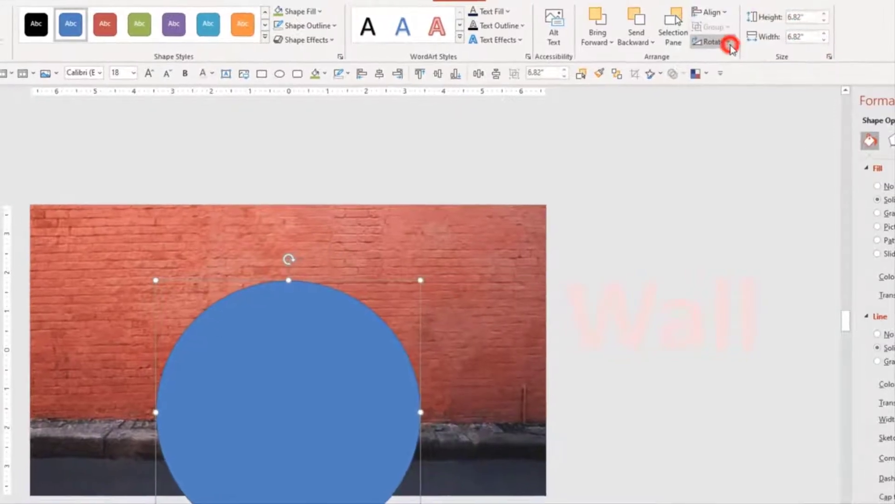
left_click(706, 13)
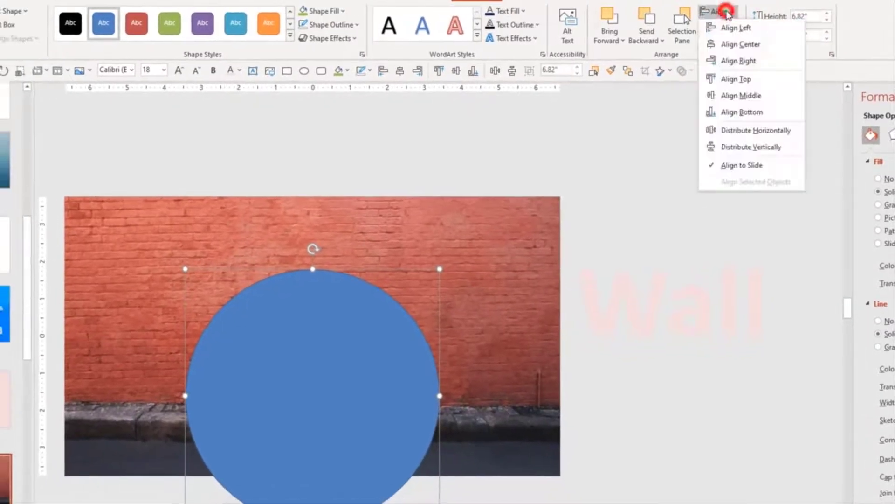
left_click(737, 95)
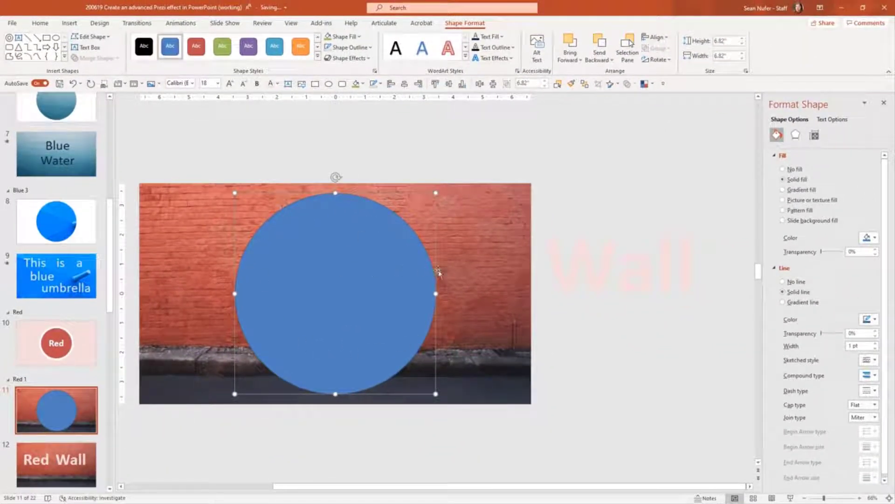
Intersect the brick wall picture with the blue circle to crop the picture to a circle, then deselect it
left_click(457, 267)
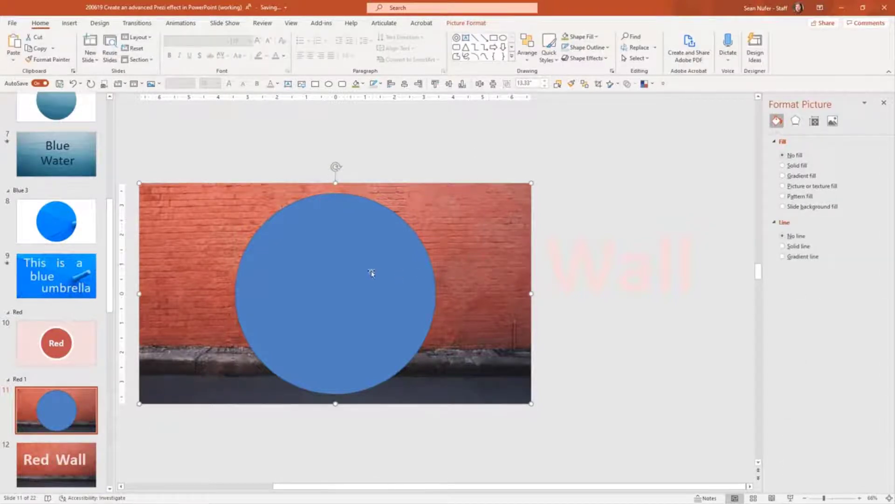
left_click(343, 277, "shift")
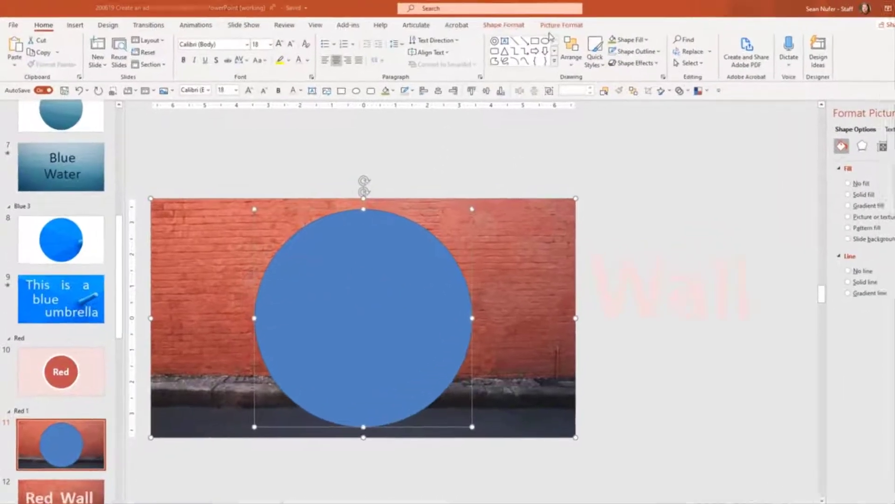
left_click(465, 23)
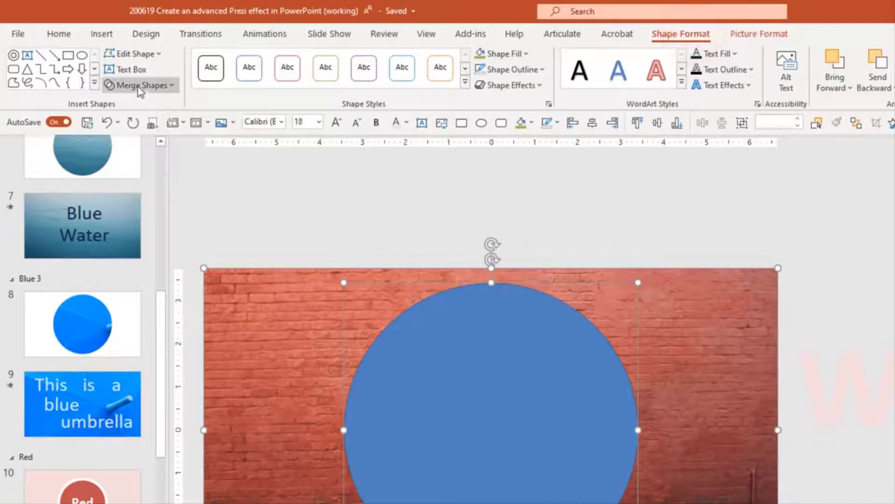
left_click(140, 86)
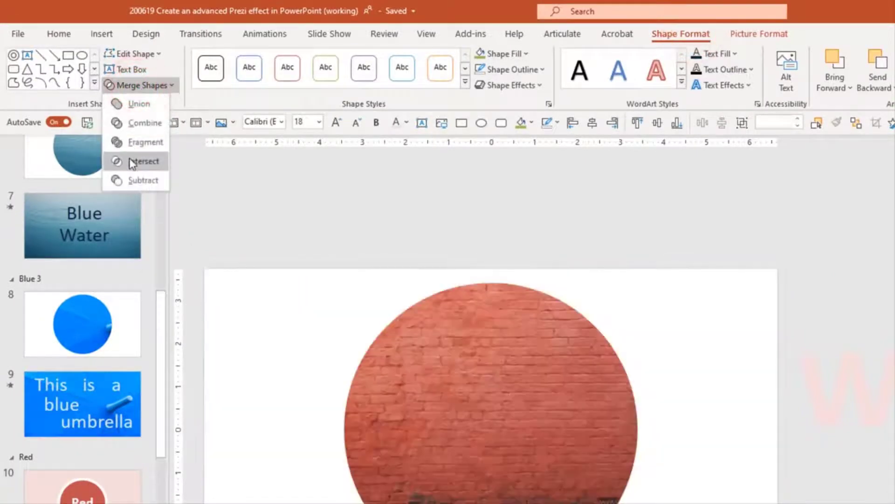
left_click(135, 162)
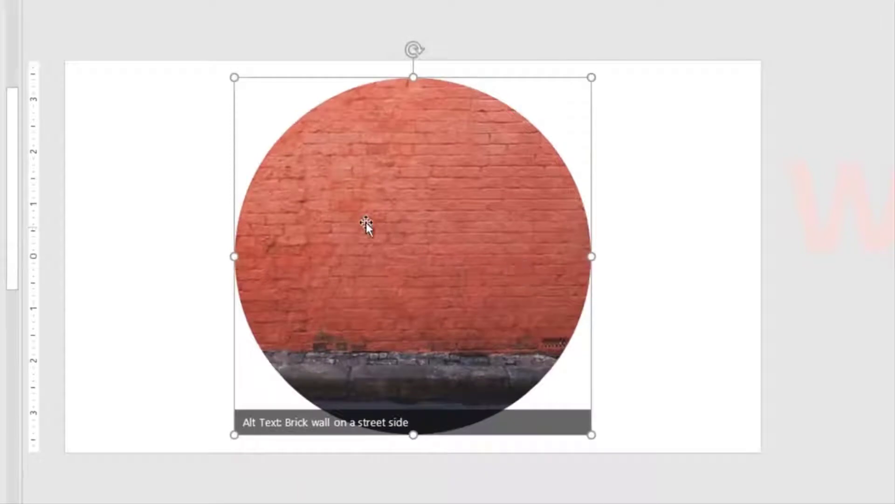
left_click(119, 270)
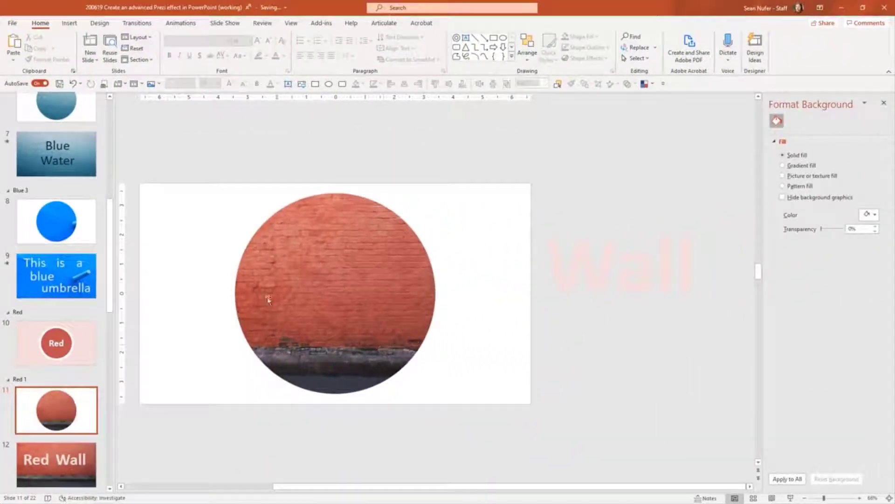
Open the transition options for slide 11
left_click(136, 27)
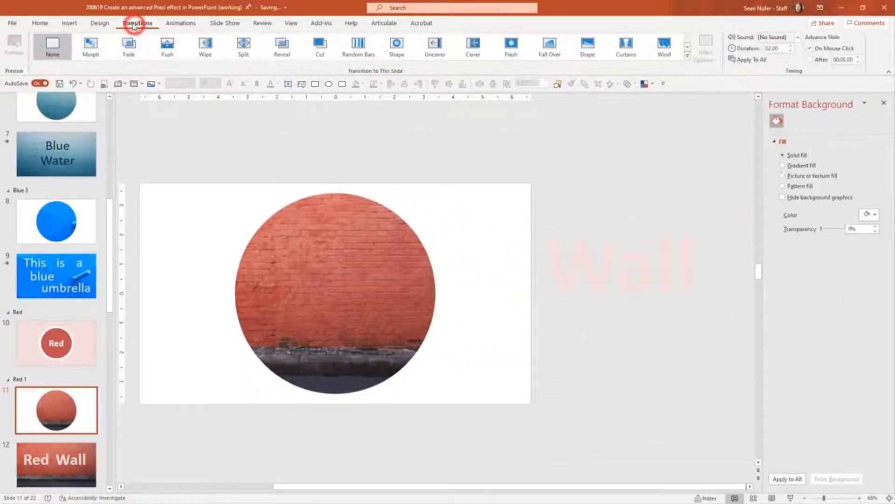